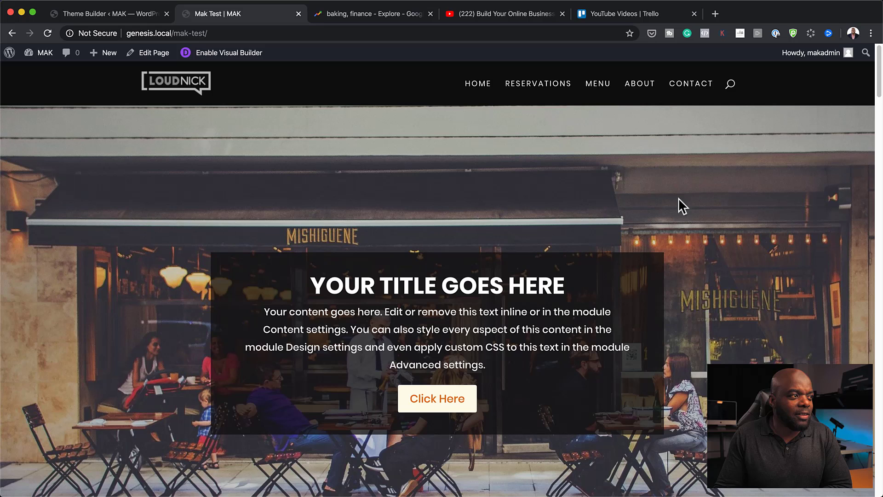
# Step: Scroll up and down through the demo page to look it over
pyautogui.scroll(-5, 727, 227)
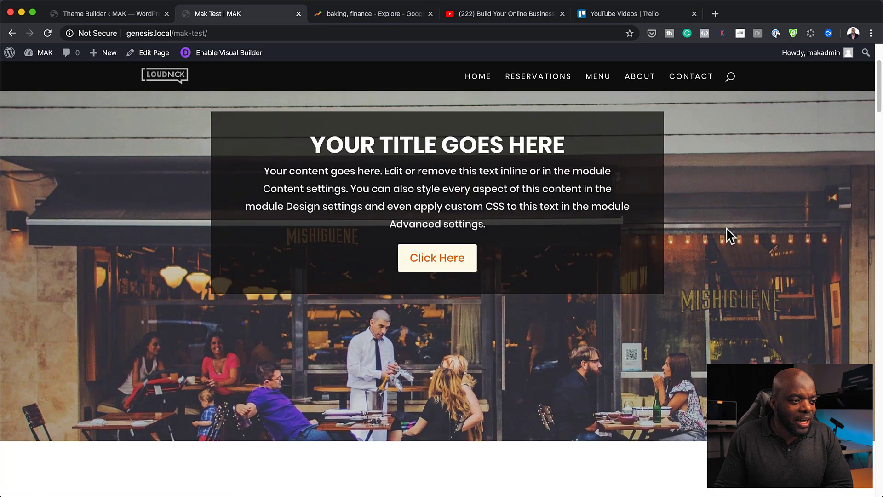
pyautogui.scroll(-5, 727, 227)
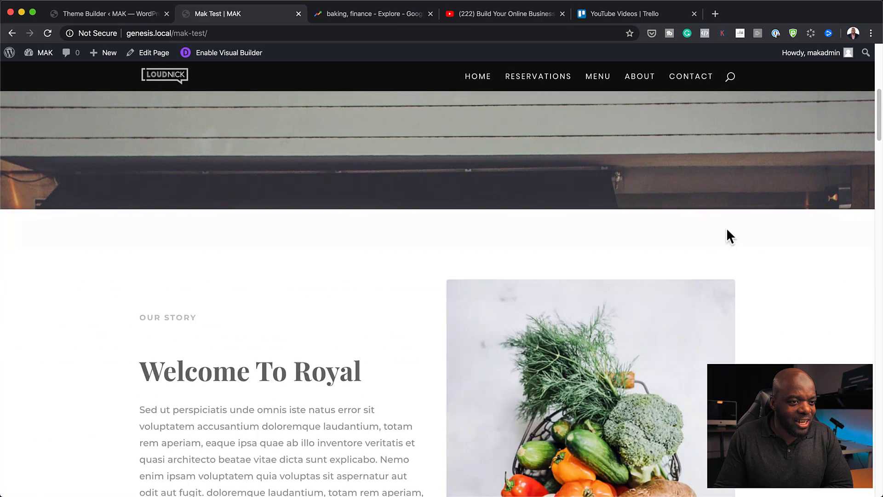
pyautogui.scroll(-5, 727, 227)
pyautogui.scroll(8, 727, 227)
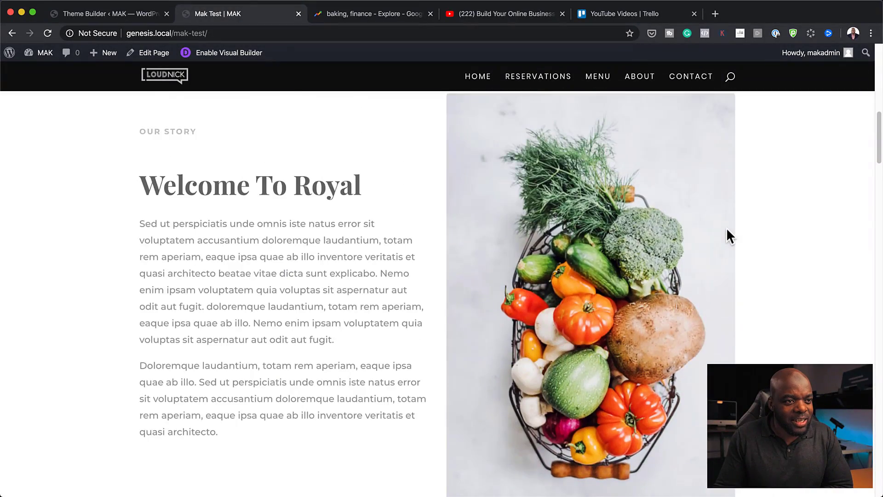
pyautogui.scroll(6, 727, 227)
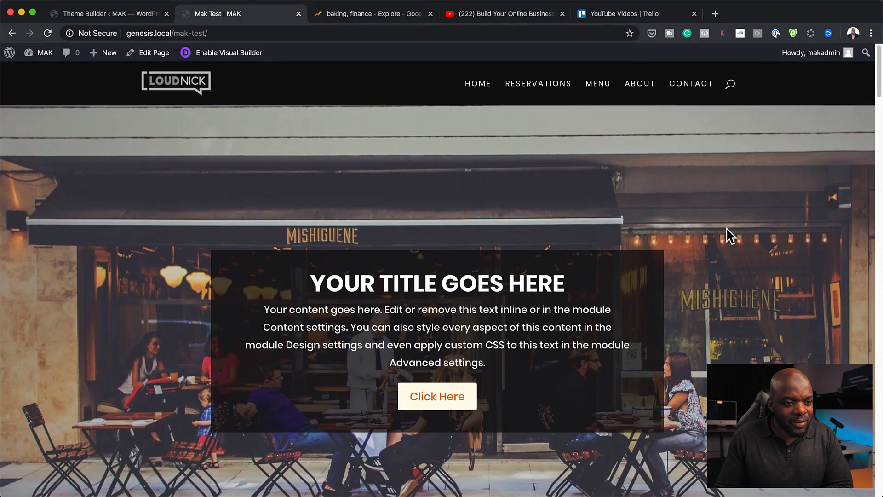
pyautogui.scroll(-3, 727, 227)
pyautogui.scroll(-4, 727, 227)
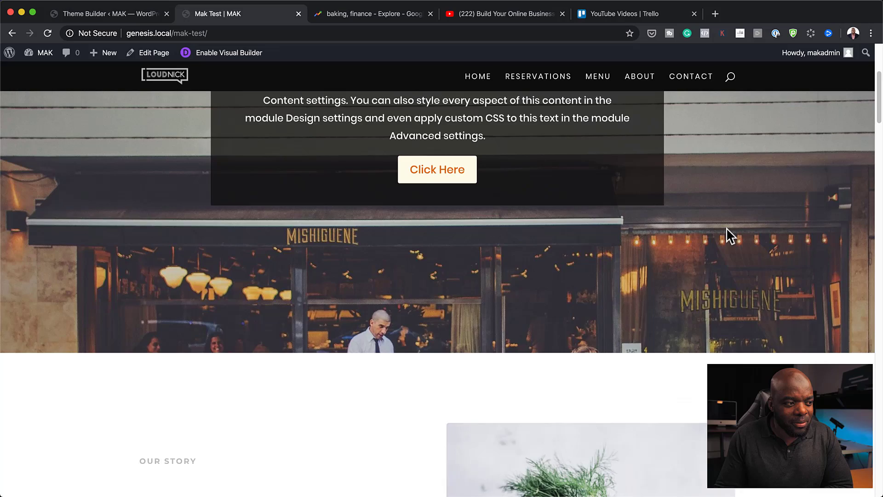
pyautogui.scroll(-7, 726, 227)
pyautogui.scroll(9, 727, 228)
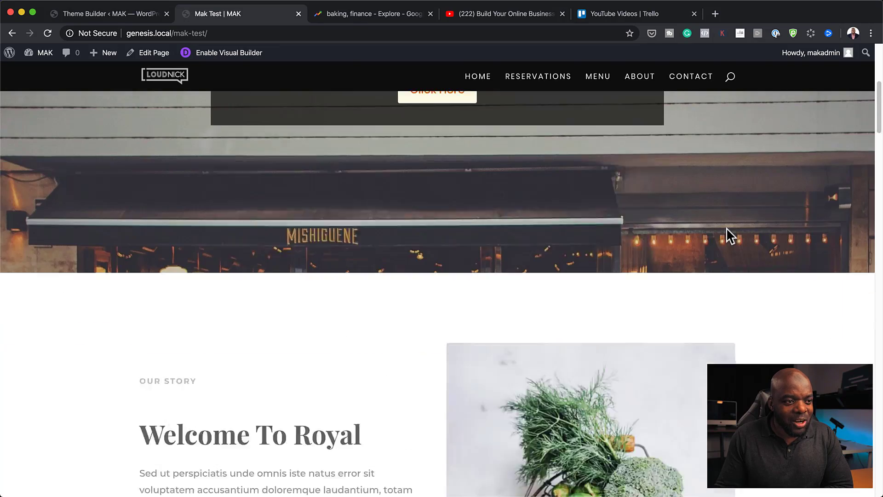
pyautogui.scroll(4, 727, 227)
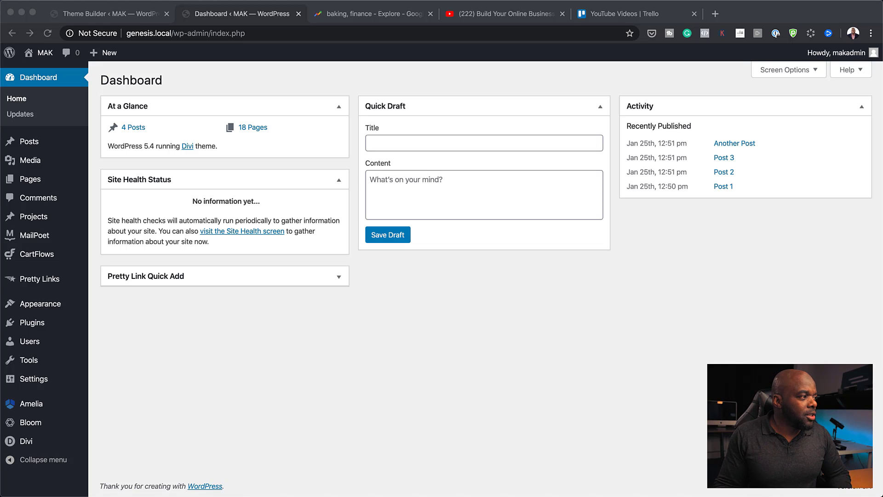
# Step: Title the new page 'Mak' and switch it to the Divi Builder
pyautogui.moveTo(126, 181)
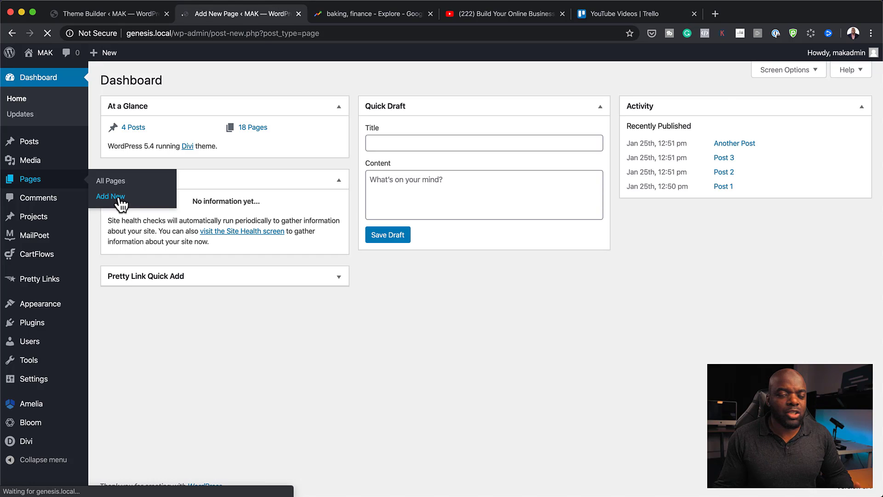
pyautogui.write('Mak Test')
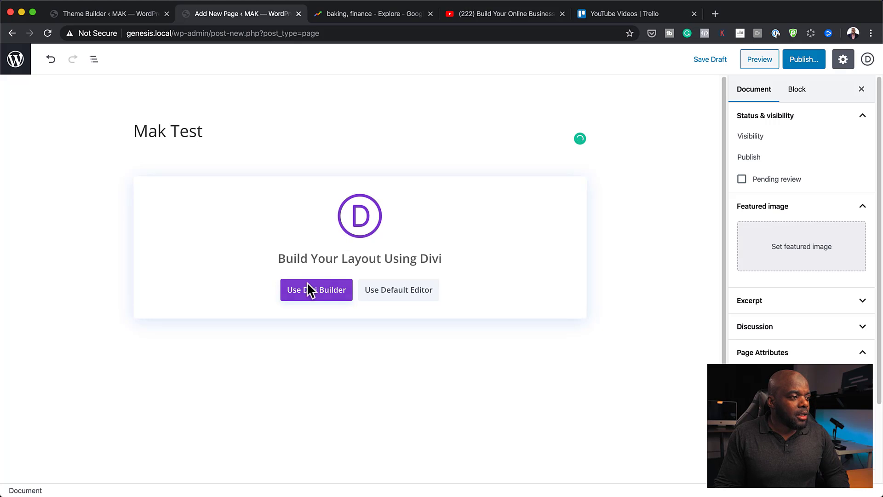
pyautogui.click(307, 283)
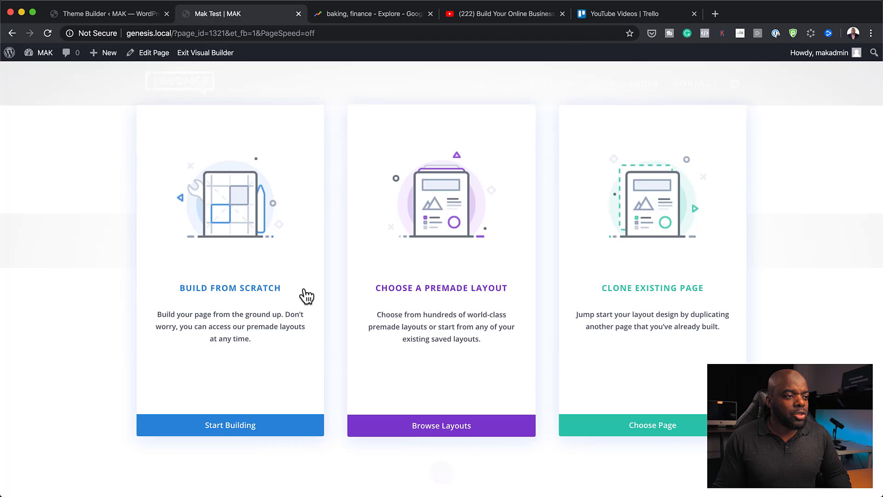
# Step: Load the Restaurant Landing Page premade layout from the Restaurant pack
pyautogui.click(444, 429)
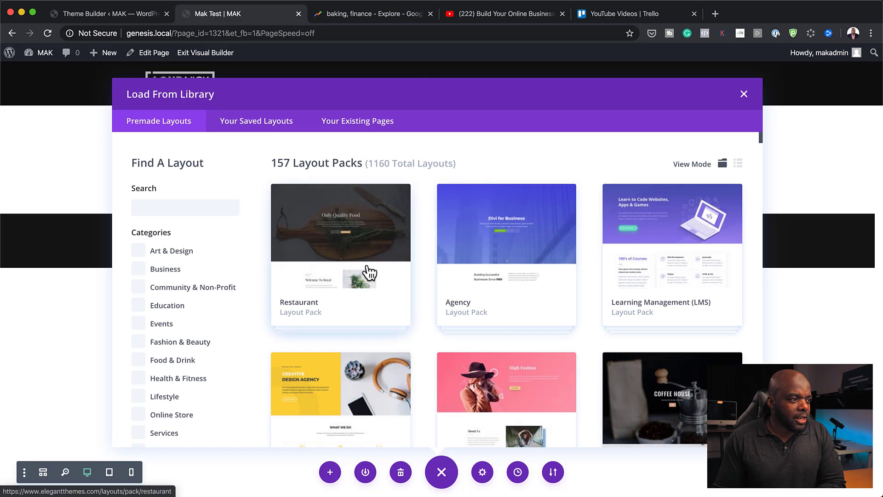
pyautogui.click(383, 241)
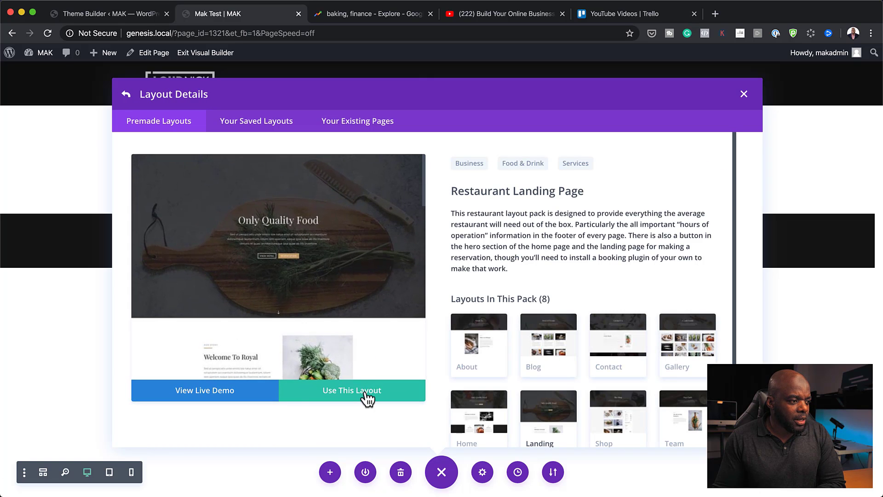
pyautogui.click(367, 392)
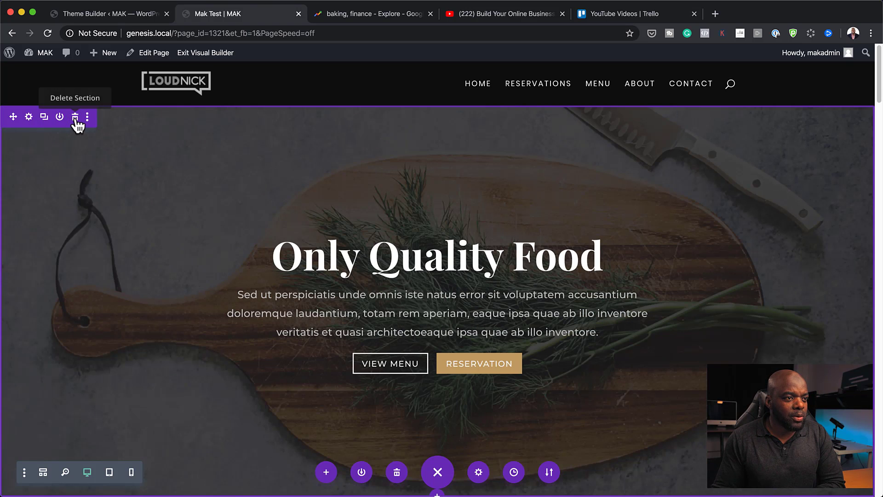
# Step: Delete the Only Quality Food hero and add a single-column regular section below Welcome
pyautogui.click(76, 119)
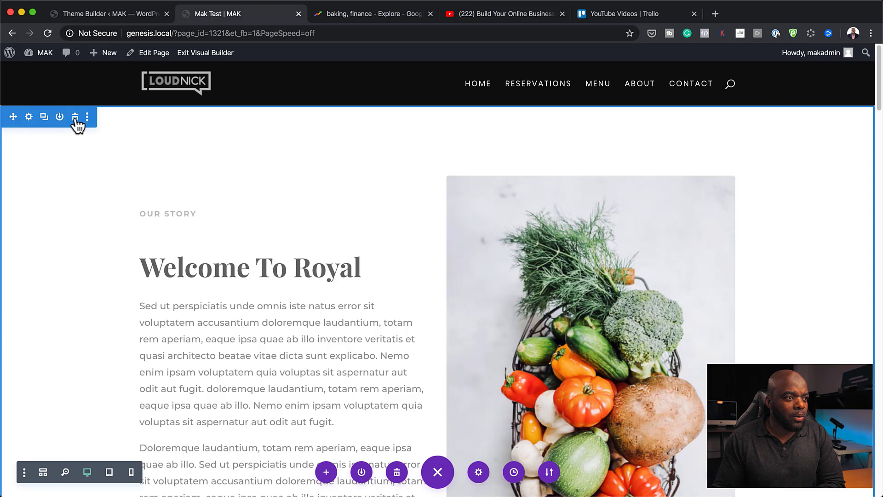
pyautogui.scroll(-1, 488, 418)
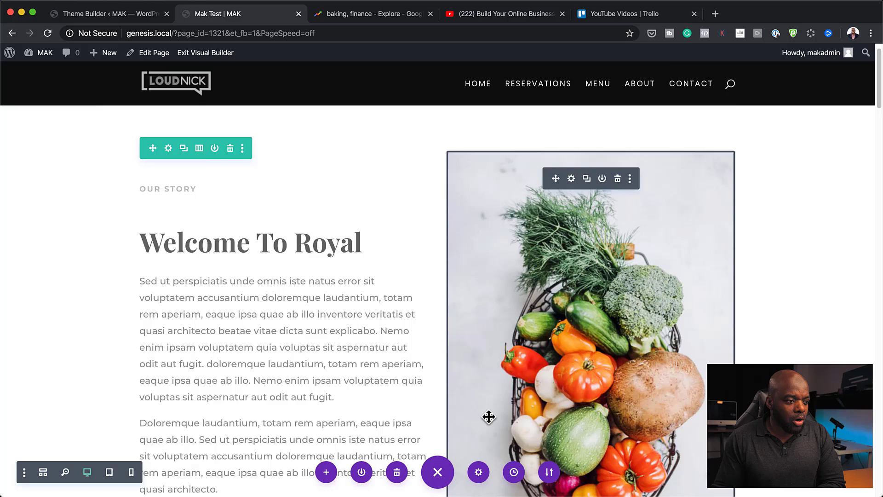
pyautogui.scroll(-8, 488, 417)
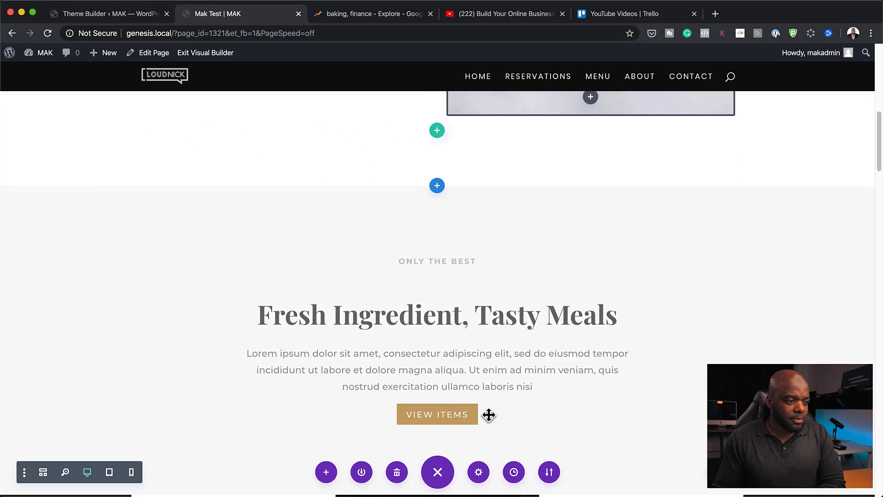
pyautogui.click(437, 187)
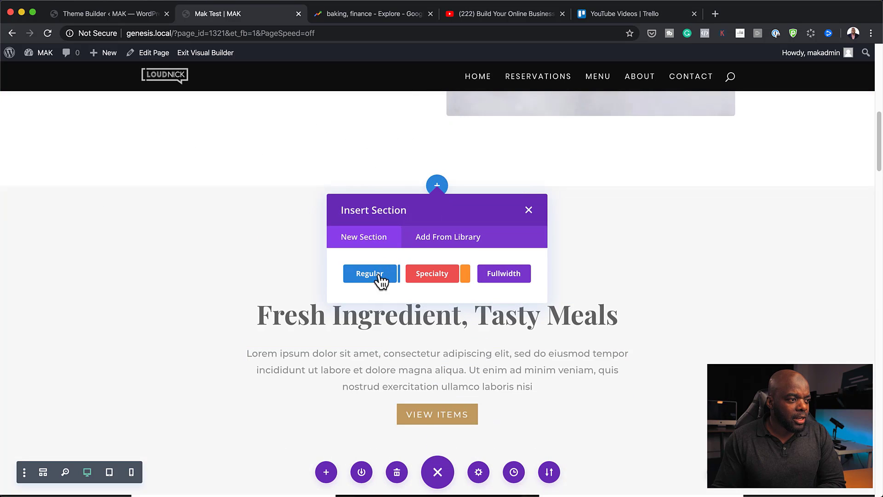
pyautogui.click(379, 275)
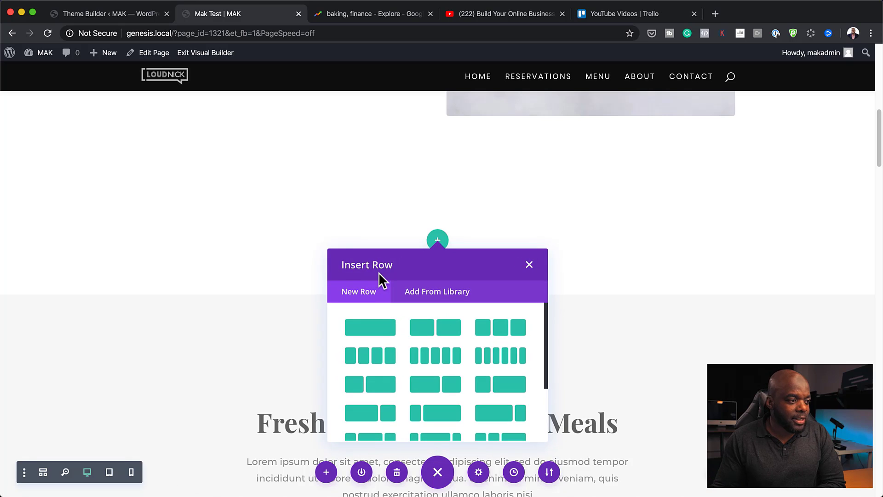
pyautogui.click(379, 328)
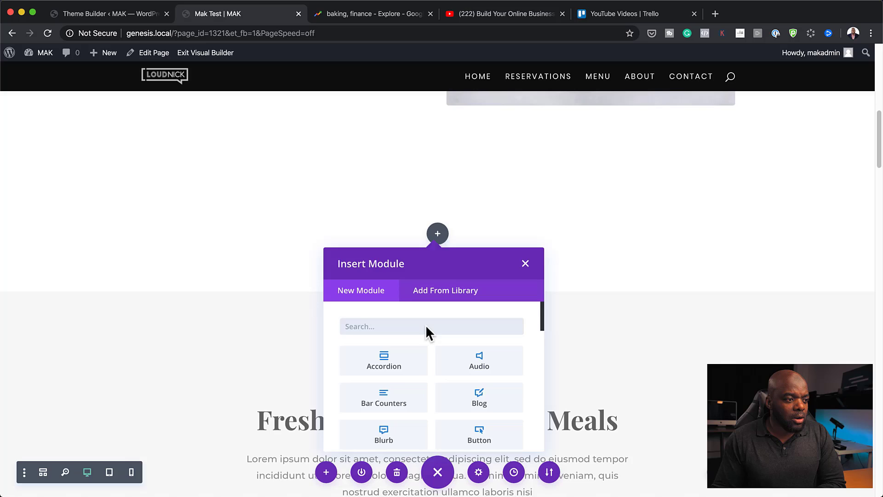
# Step: Add a Call To Action module and set its button link URL to '#'
pyautogui.write('call to')
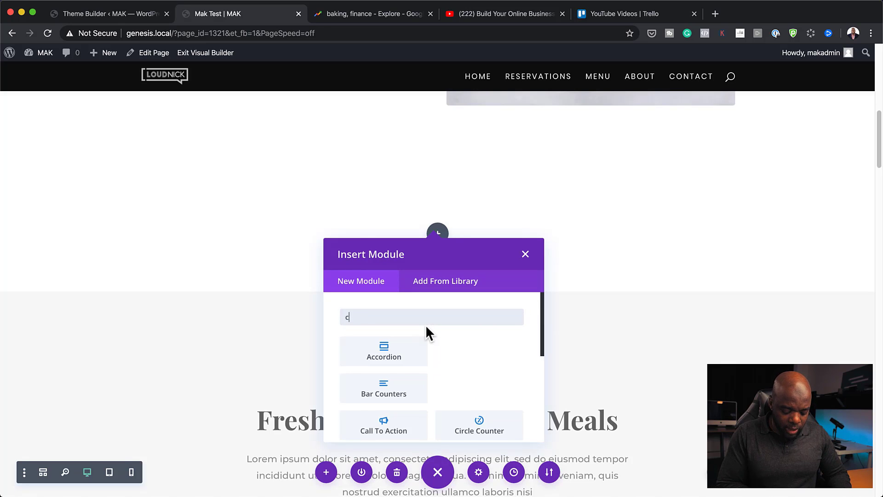
pyautogui.click(397, 363)
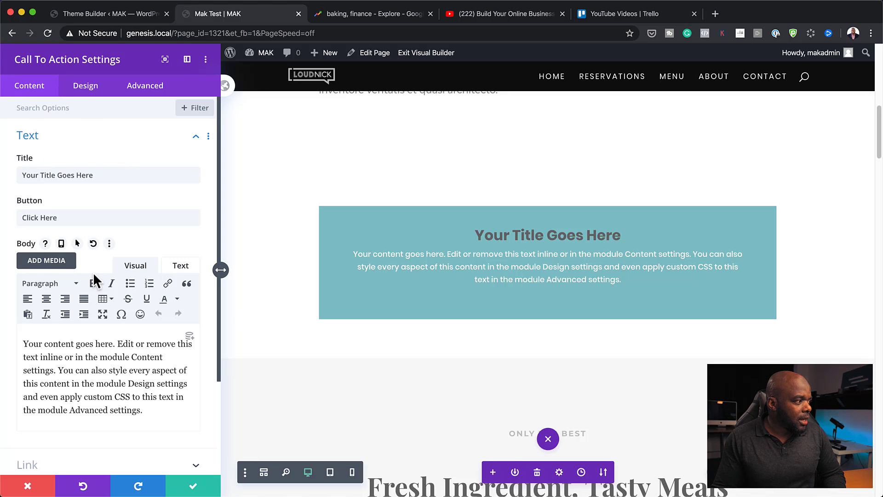
pyautogui.scroll(-5, 95, 281)
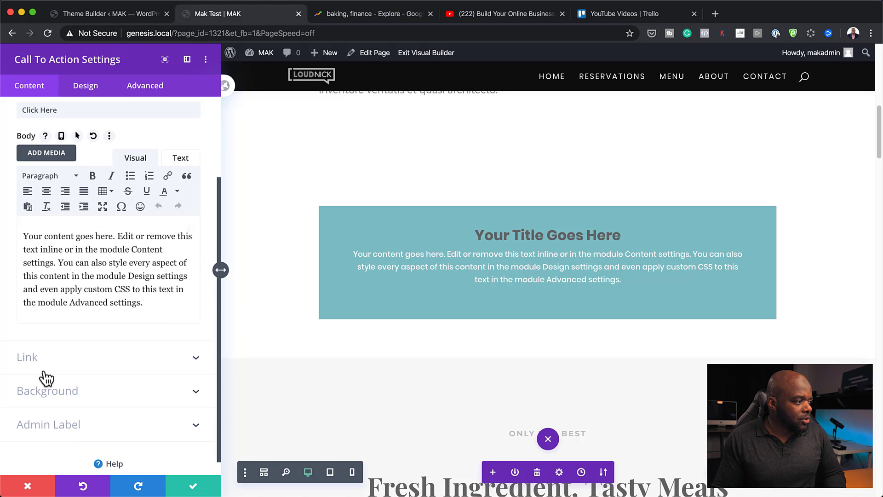
pyautogui.click(44, 370)
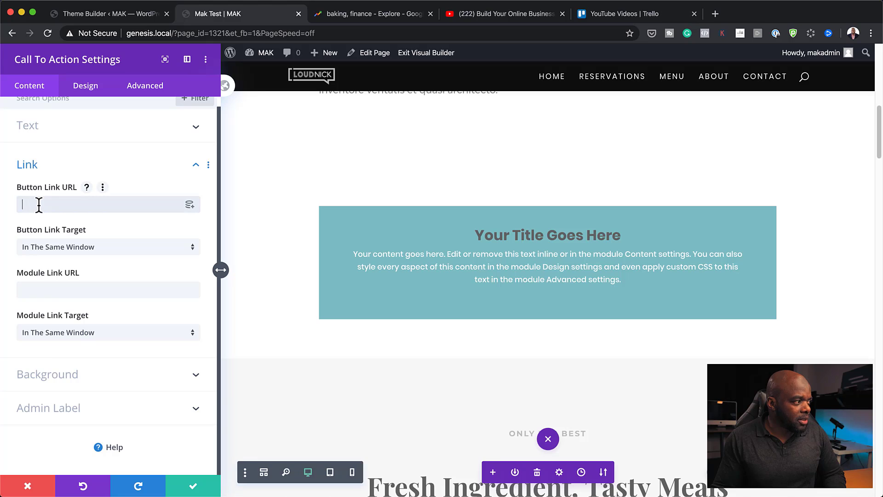
pyautogui.write('#')
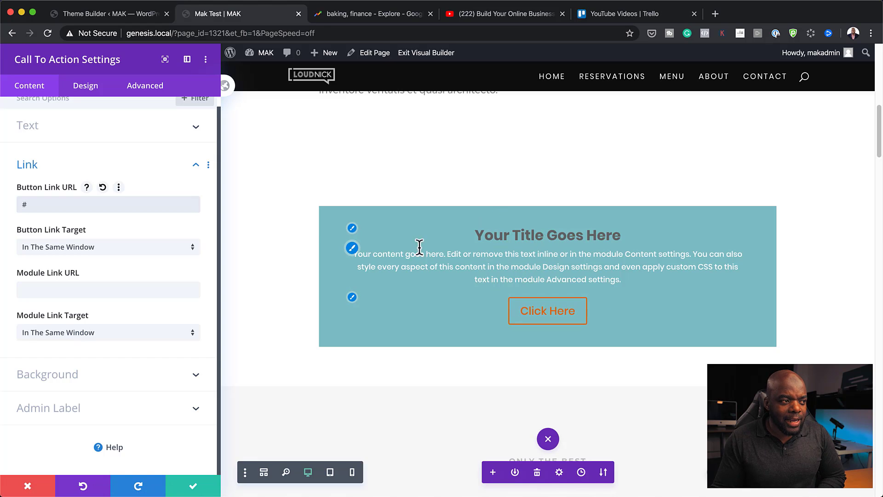
# Step: Make the call-to-action title white, uppercase and 42px
pyautogui.click(352, 228)
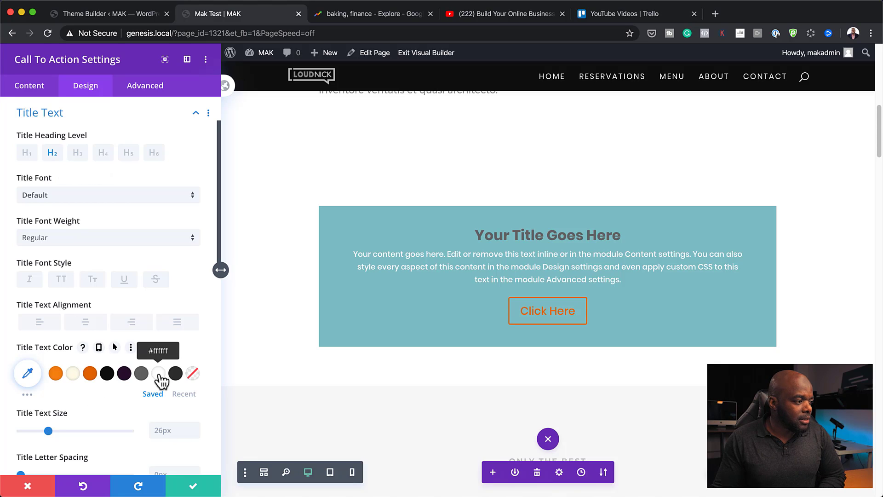
pyautogui.click(159, 376)
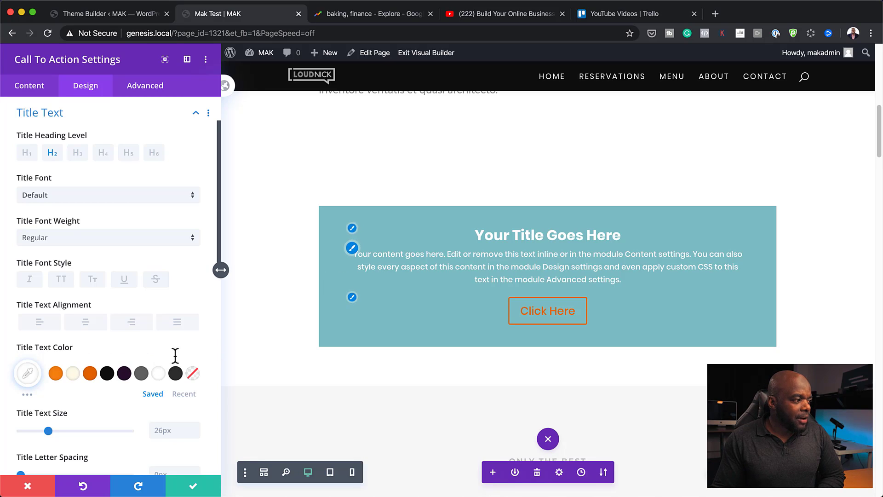
pyautogui.click(63, 280)
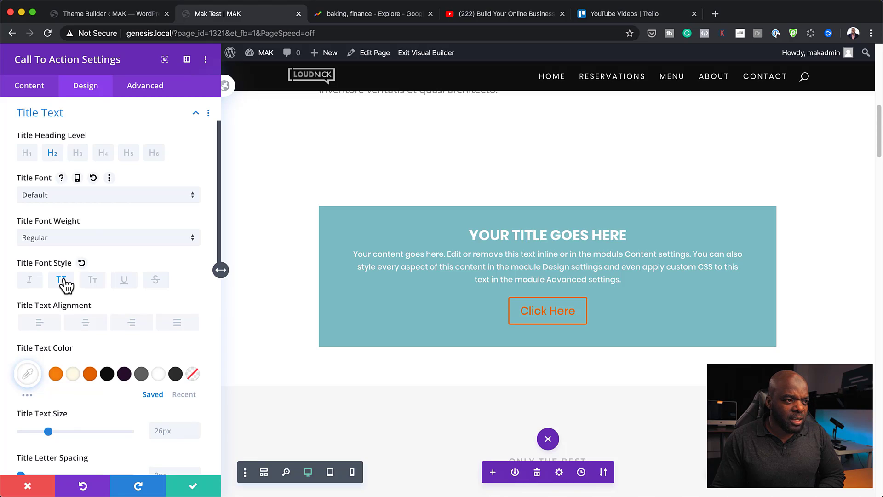
pyautogui.moveTo(48, 431); pyautogui.dragTo(66, 437)
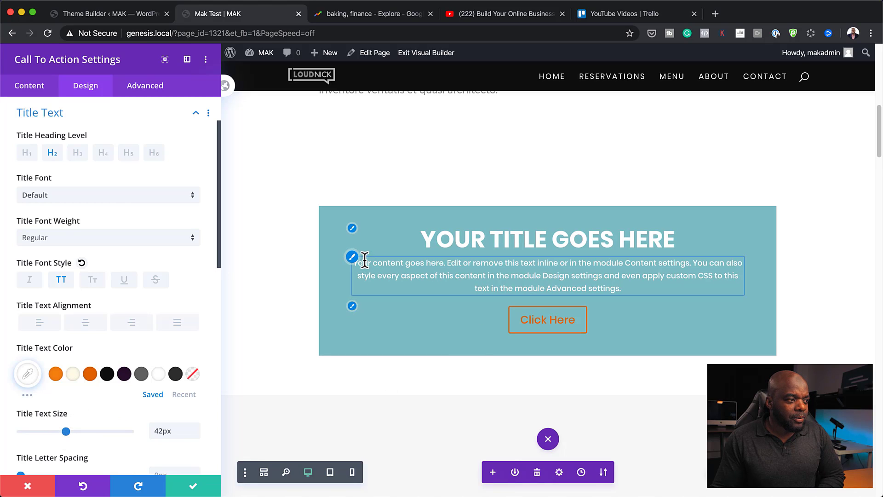
# Step: Set the body text size to 18px and its line height to 1.8em
pyautogui.click(352, 257)
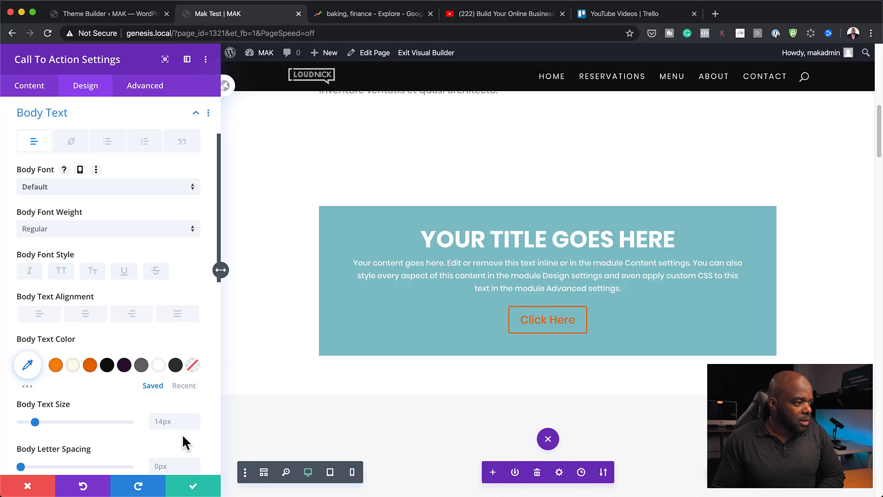
pyautogui.click(195, 418)
pyautogui.click(195, 417)
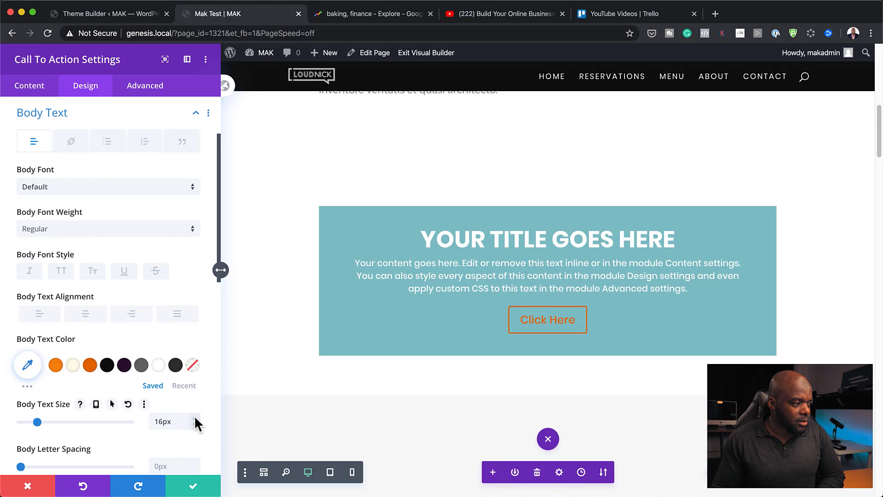
pyautogui.click(195, 417)
pyautogui.click(195, 417)
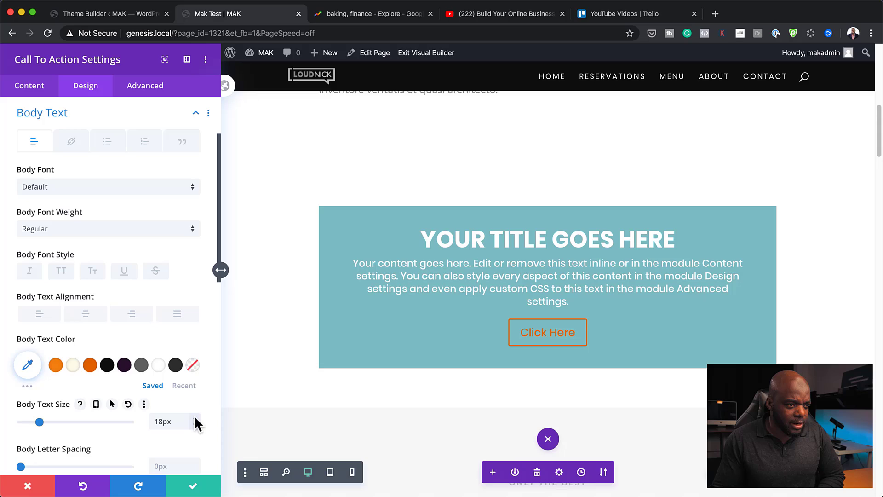
pyautogui.scroll(-4, 138, 418)
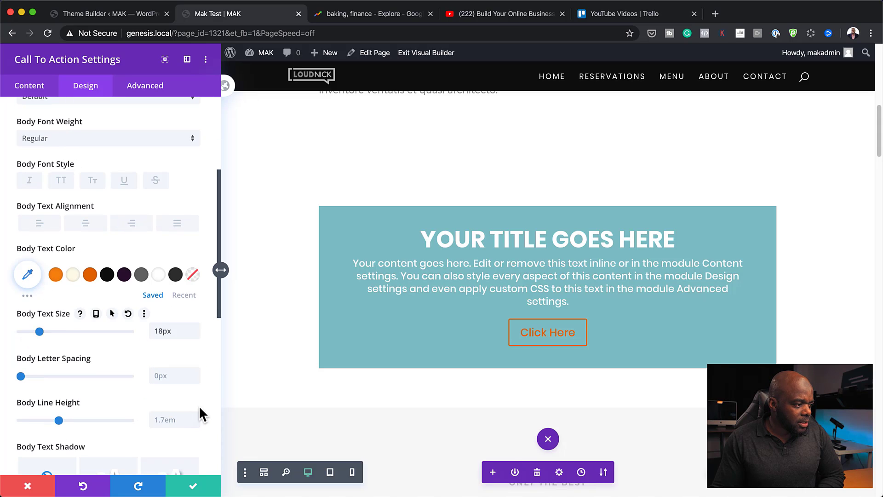
pyautogui.click(195, 416)
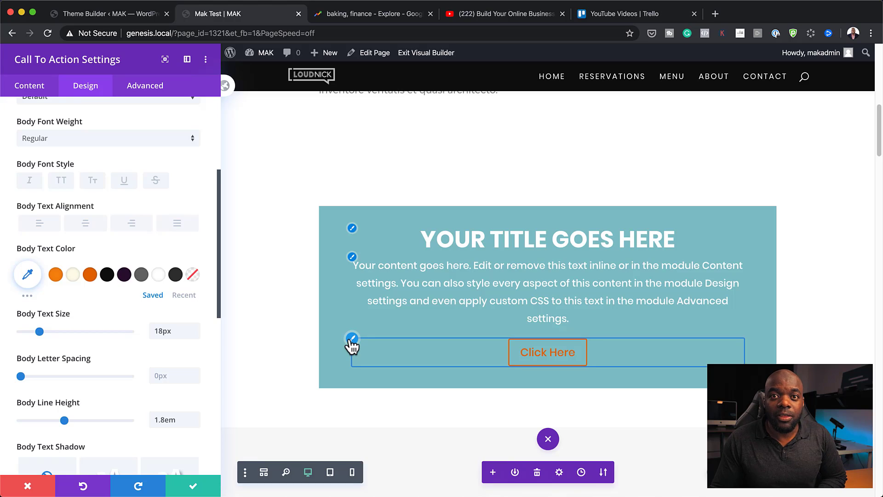
# Step: Enable custom button styles and set the button text to dark purple
pyautogui.click(353, 340)
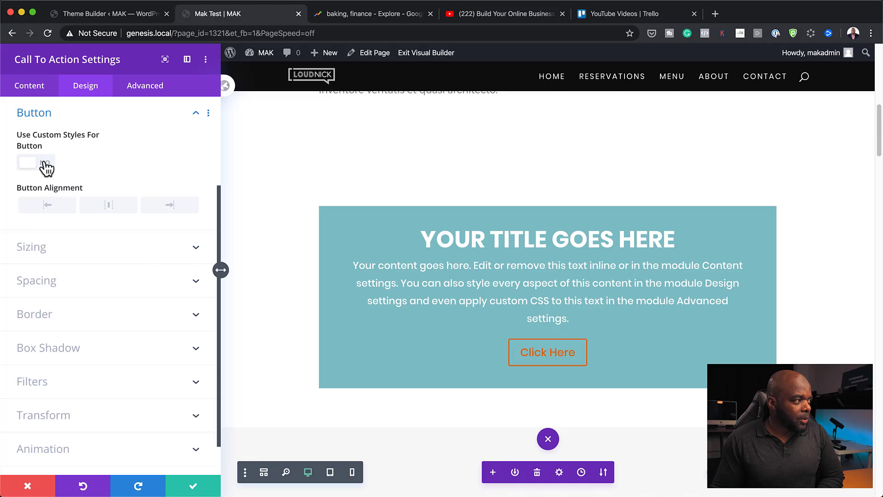
pyautogui.click(45, 164)
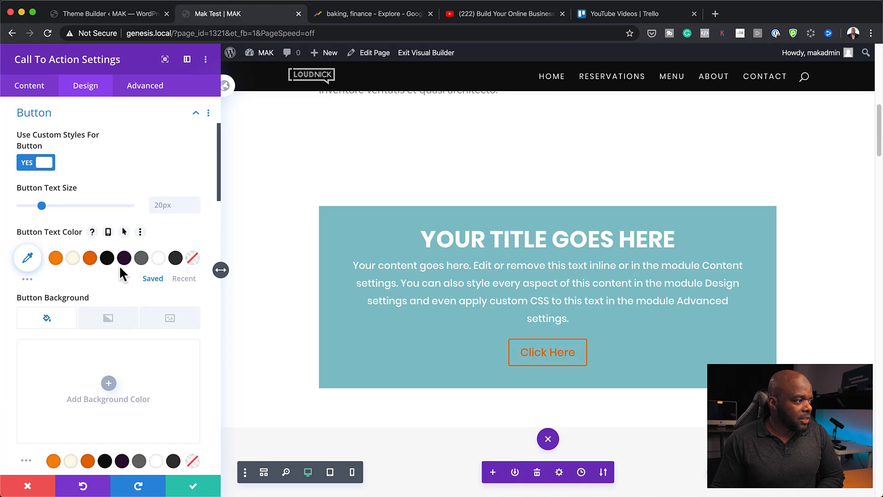
pyautogui.click(72, 262)
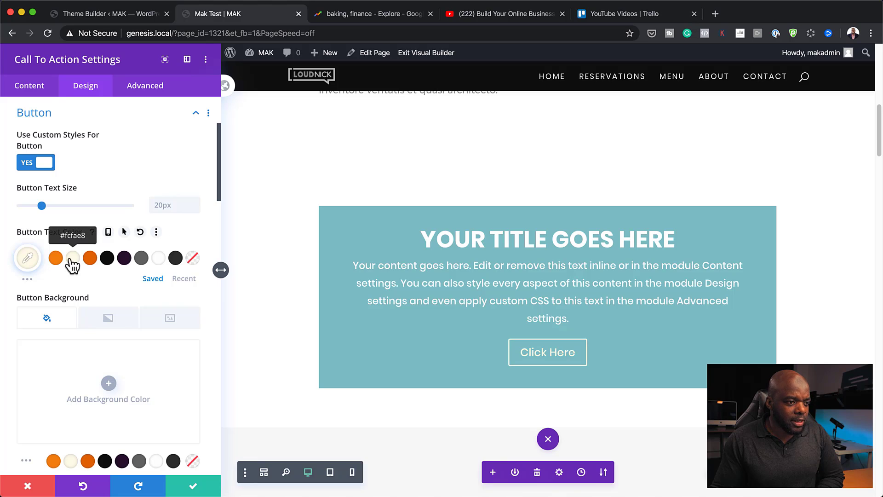
pyautogui.click(129, 260)
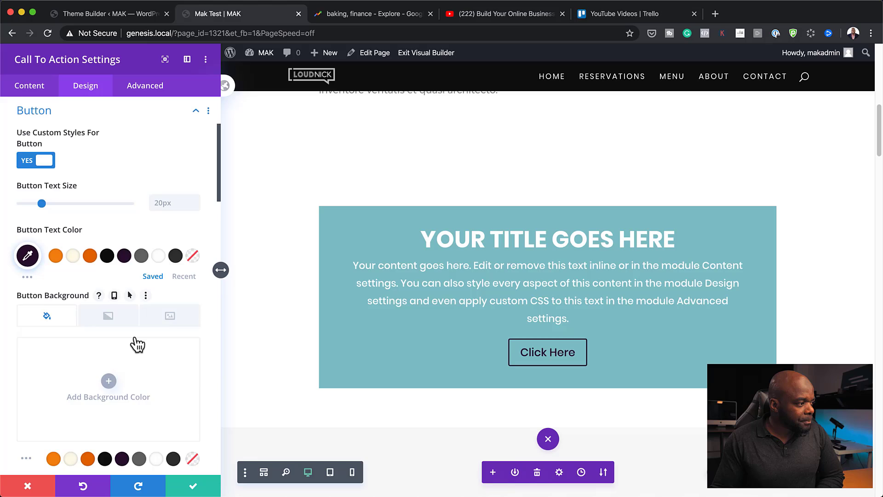
# Step: Give the button a cream (#fcfae8) background and a cream border
pyautogui.scroll(-4, 137, 344)
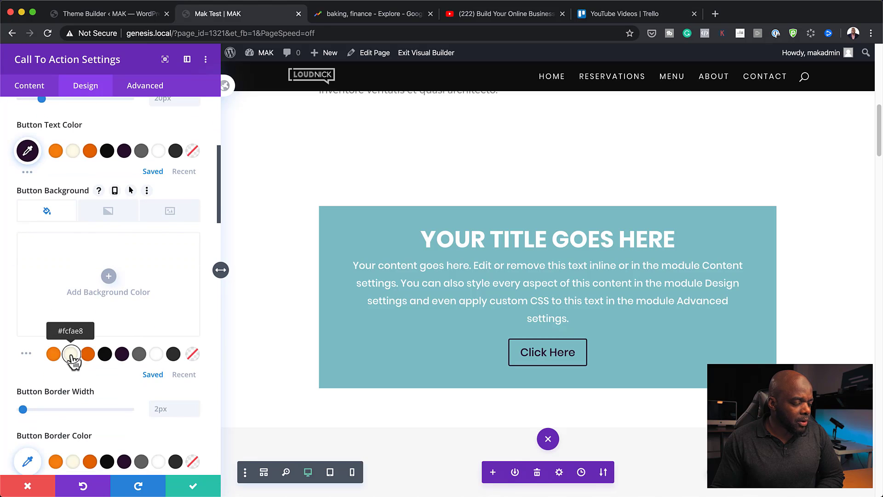
pyautogui.click(71, 354)
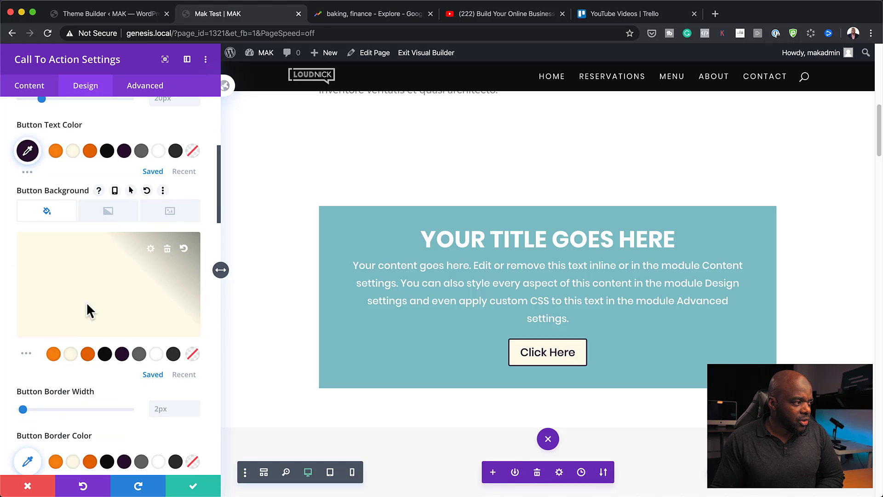
pyautogui.scroll(-3, 95, 359)
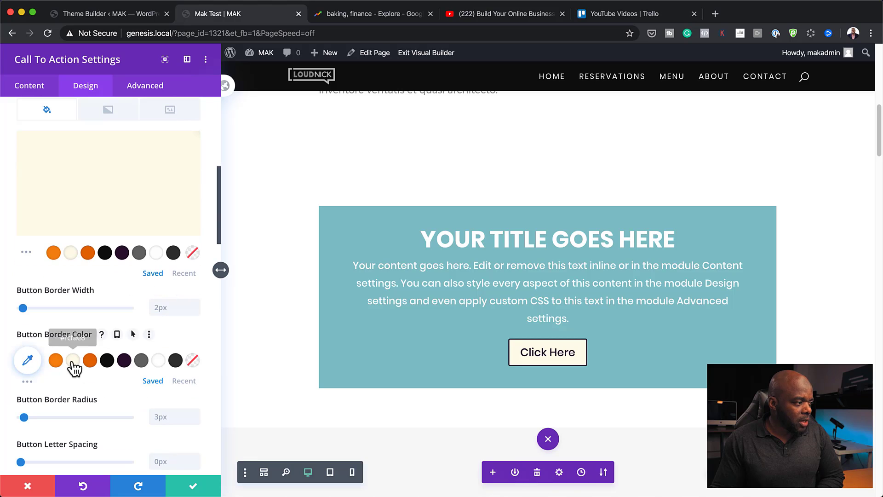
pyautogui.click(72, 361)
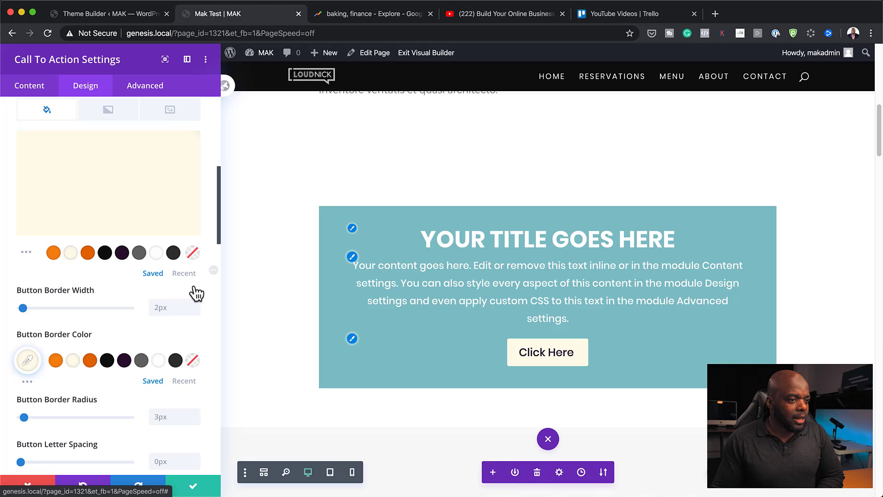
# Step: Change the button text colour to orange
pyautogui.scroll(3, 142, 307)
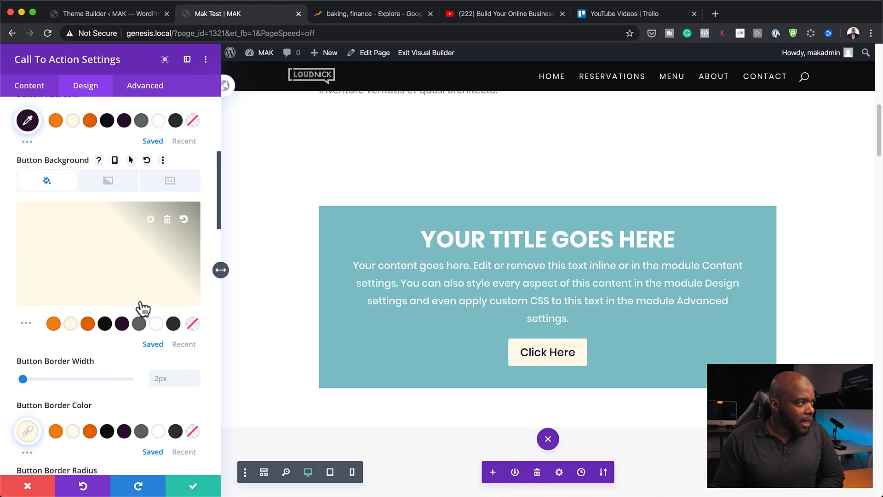
pyautogui.scroll(4, 142, 306)
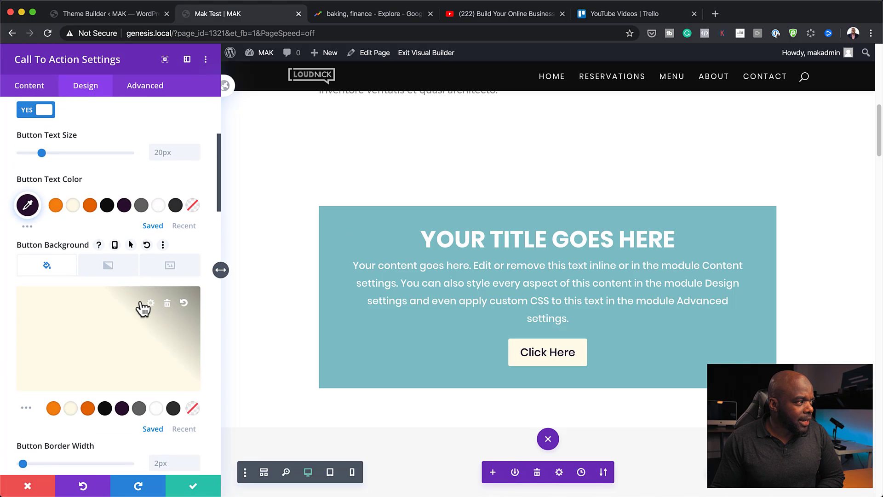
pyautogui.click(91, 206)
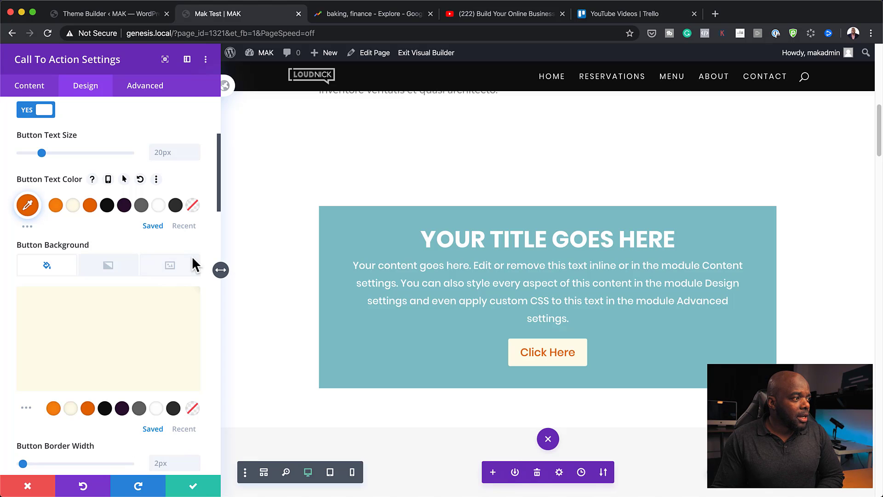
pyautogui.scroll(5, 131, 263)
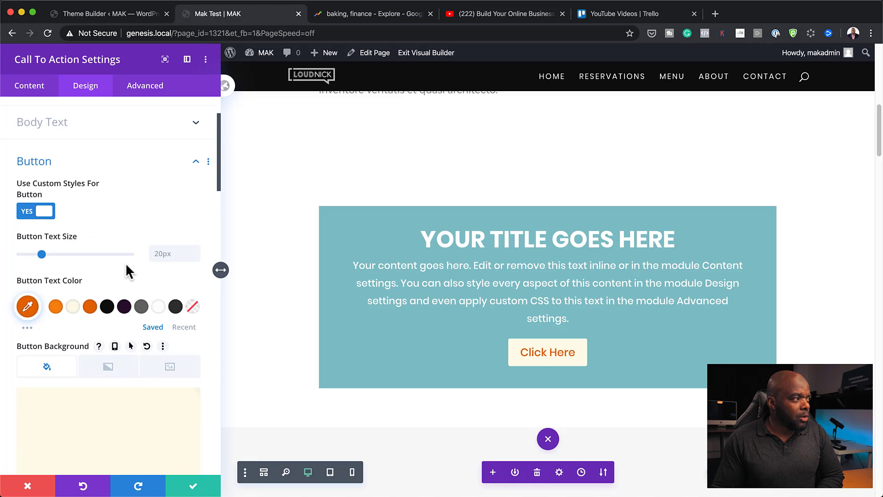
pyautogui.scroll(-10, 142, 276)
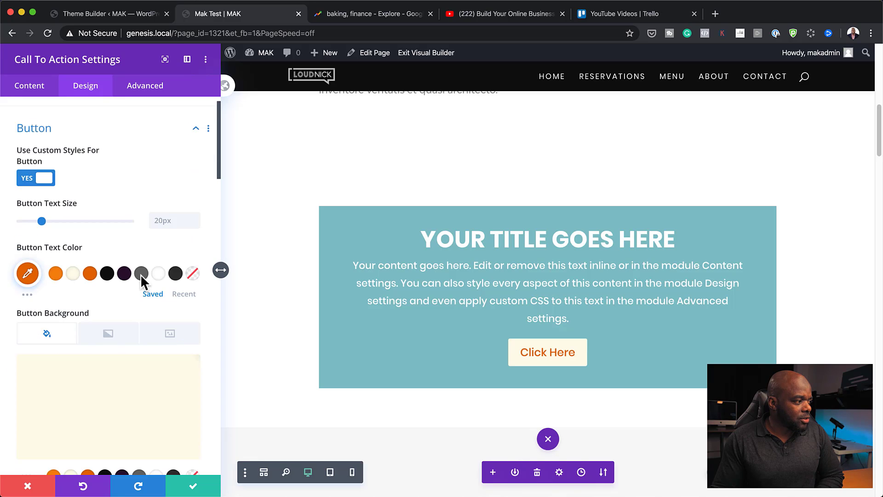
pyautogui.scroll(-10, 141, 275)
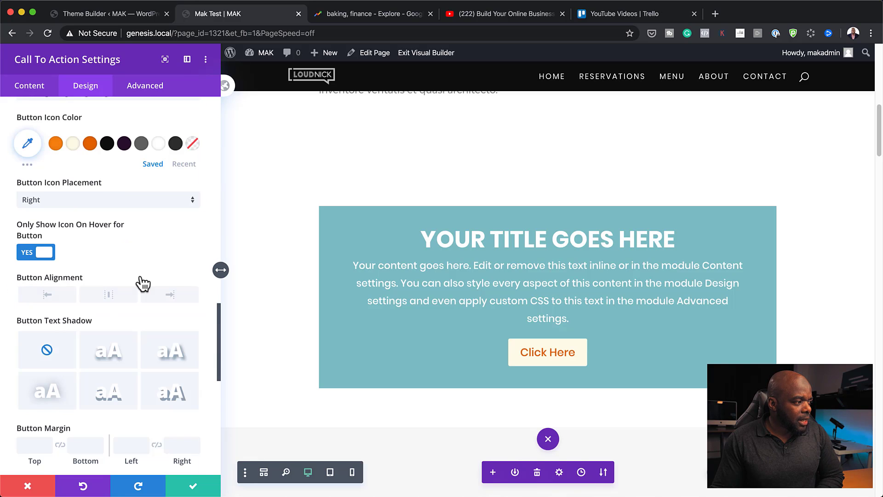
pyautogui.scroll(-10, 141, 276)
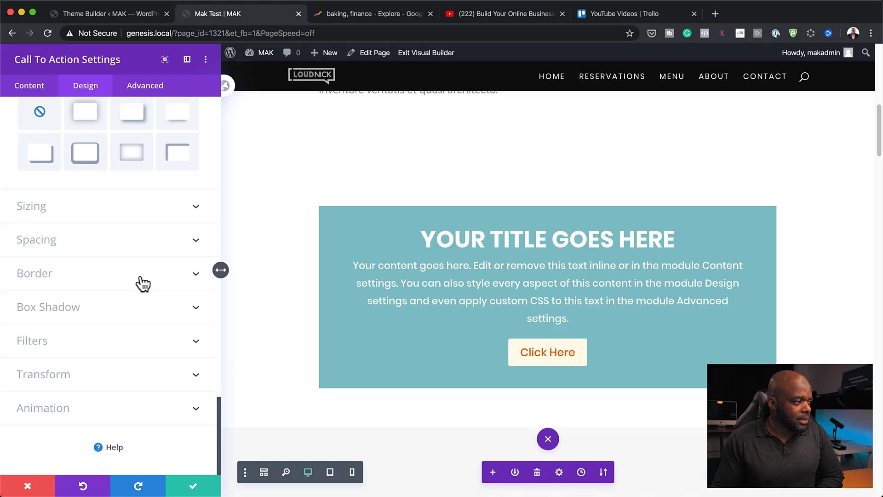
# Step: Narrow the call-to-action box to 76% width and centre it
pyautogui.click(92, 222)
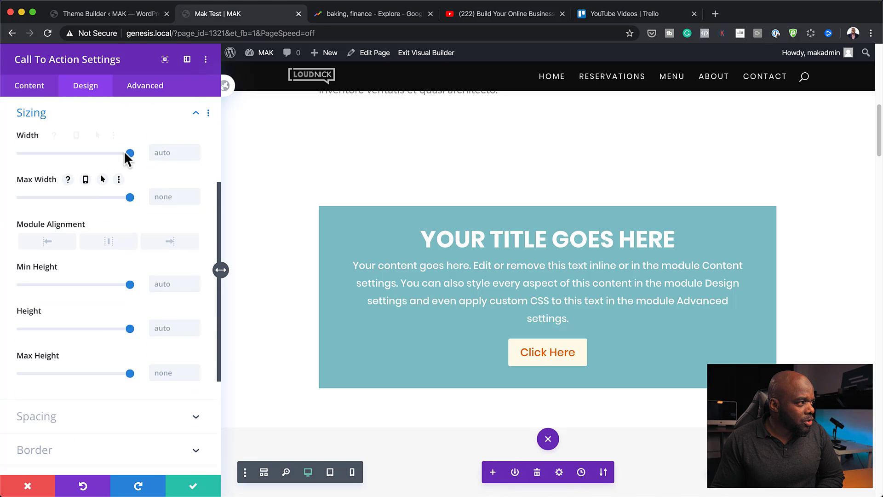
pyautogui.moveTo(129, 153); pyautogui.dragTo(105, 157)
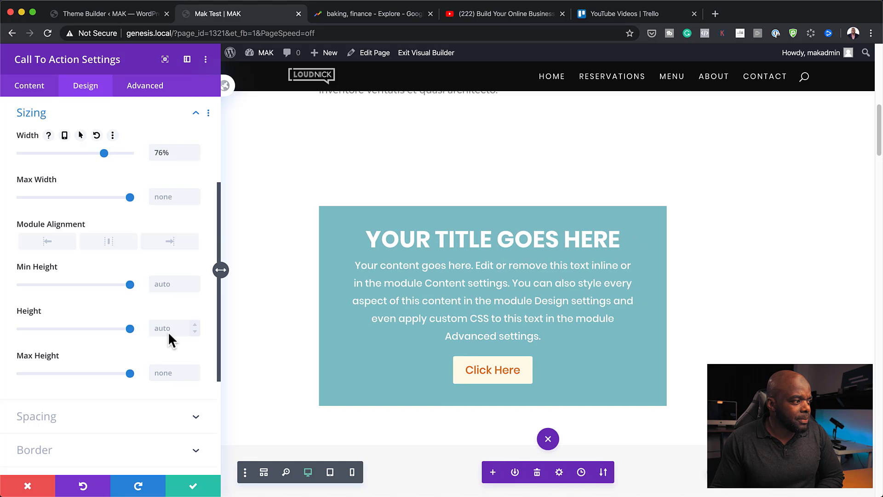
pyautogui.click(105, 245)
# Step: Turn off the call-to-action's teal background colour and save the module
pyautogui.click(34, 88)
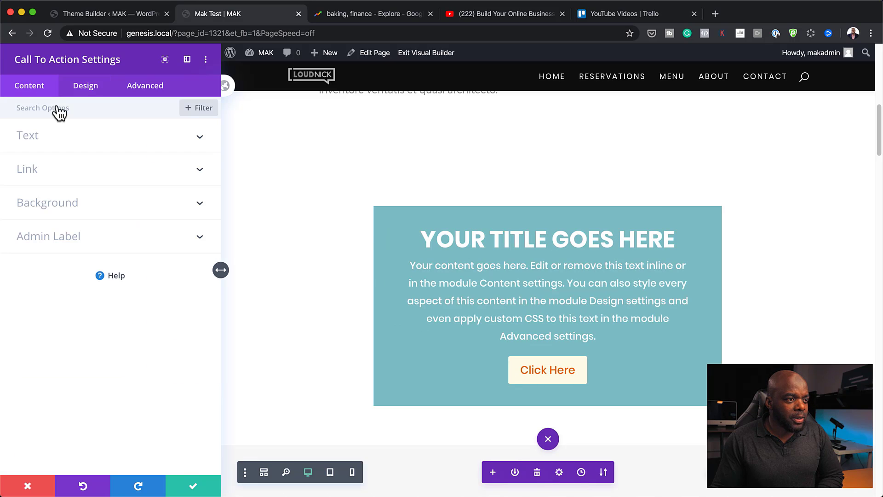
pyautogui.click(74, 211)
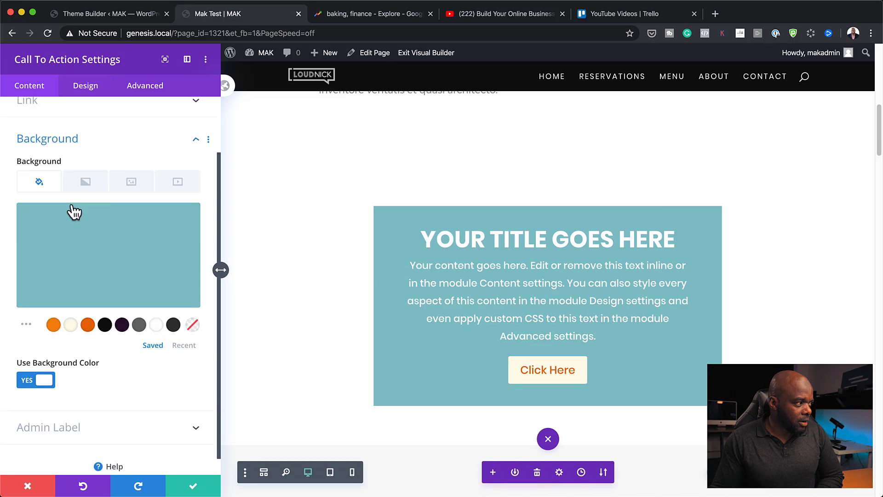
pyautogui.scroll(-1, 71, 276)
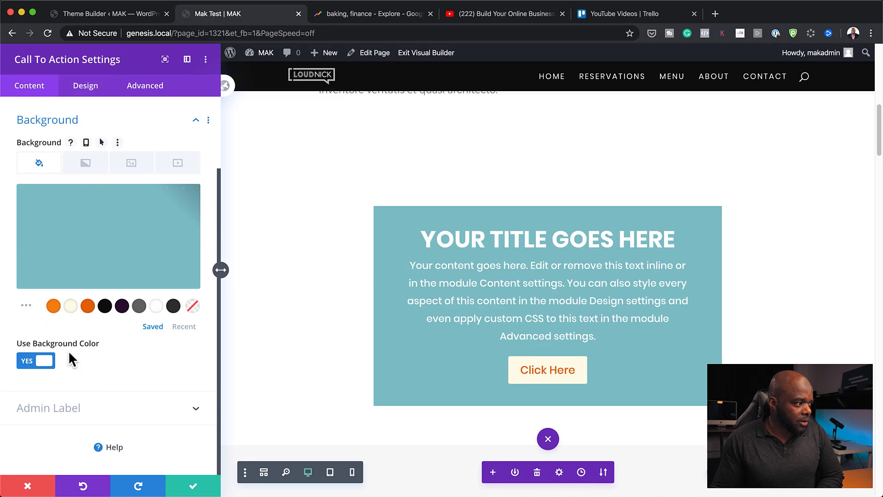
pyautogui.click(27, 361)
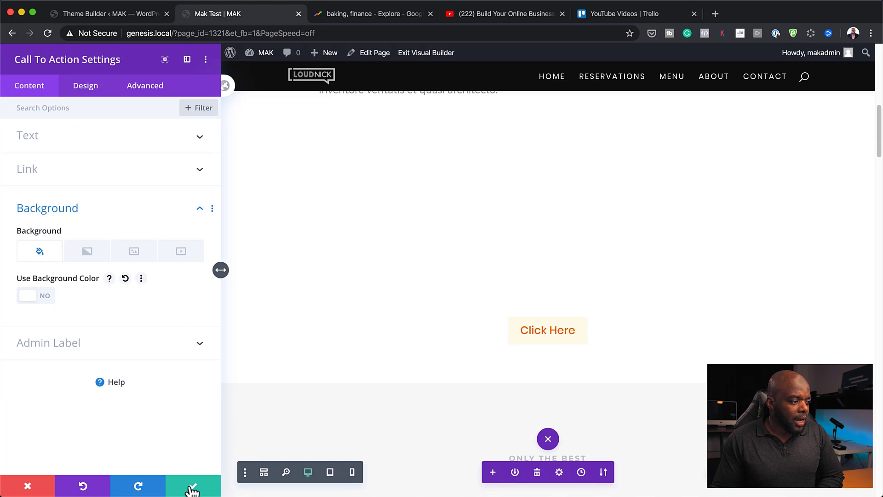
pyautogui.click(192, 486)
pyautogui.scroll(2, 198, 268)
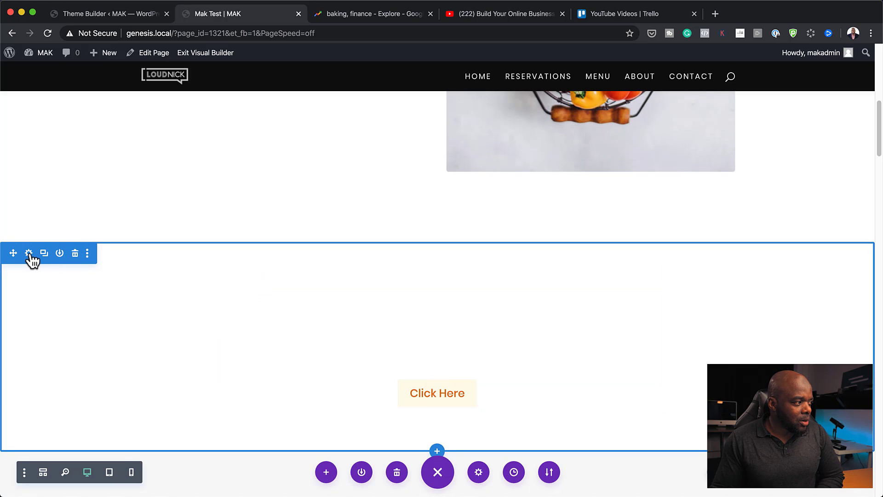
# Step: Give the section a background image, settling on the bar street-scene photo over the steak
pyautogui.click(28, 253)
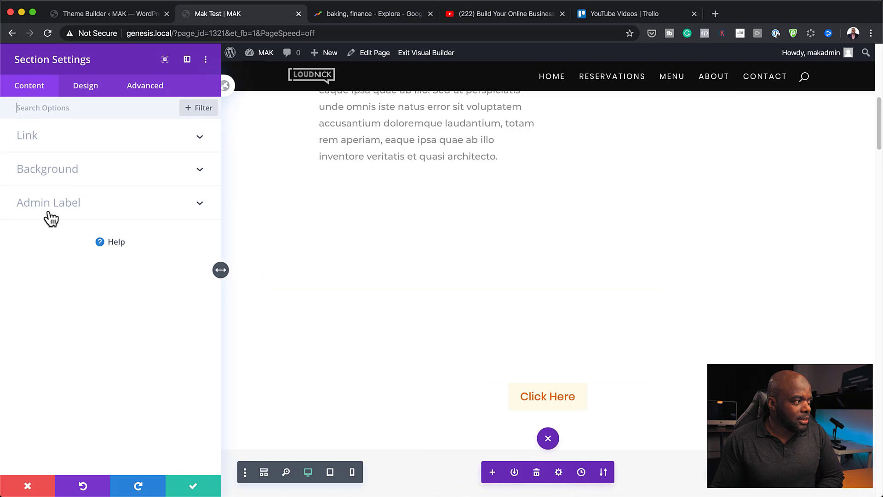
pyautogui.click(73, 178)
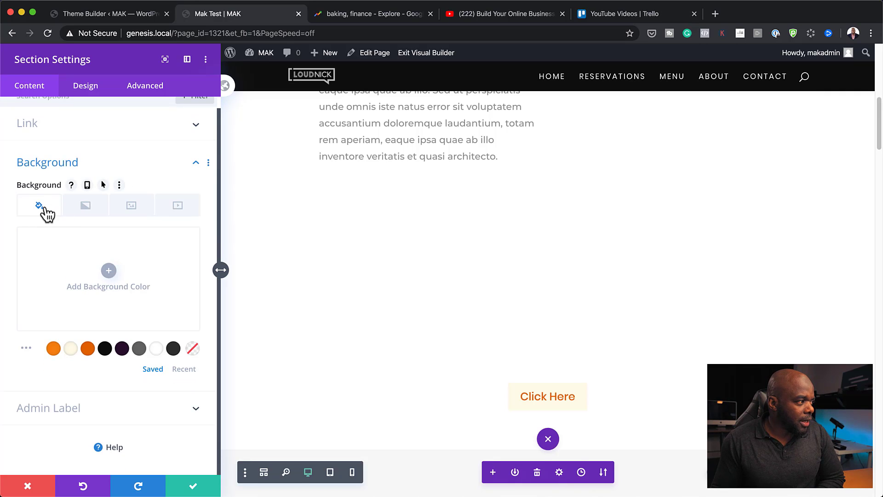
pyautogui.click(131, 210)
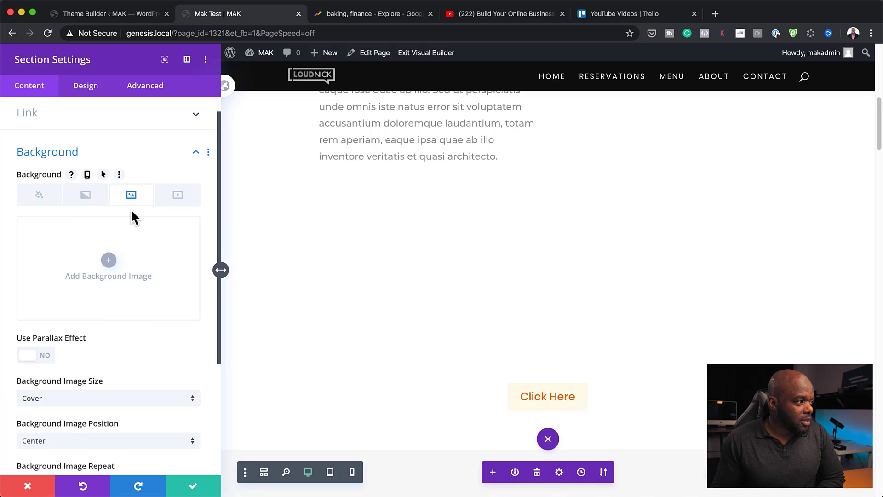
pyautogui.click(108, 260)
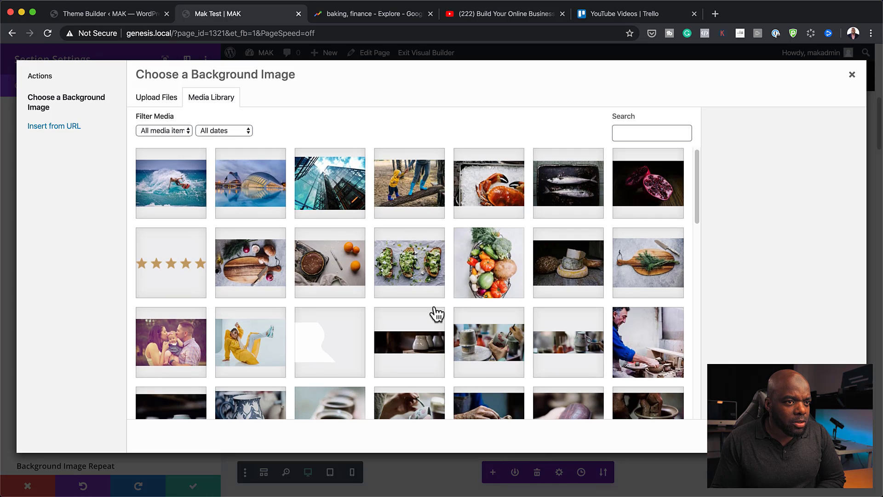
pyautogui.scroll(-5, 436, 314)
pyautogui.scroll(-5, 437, 315)
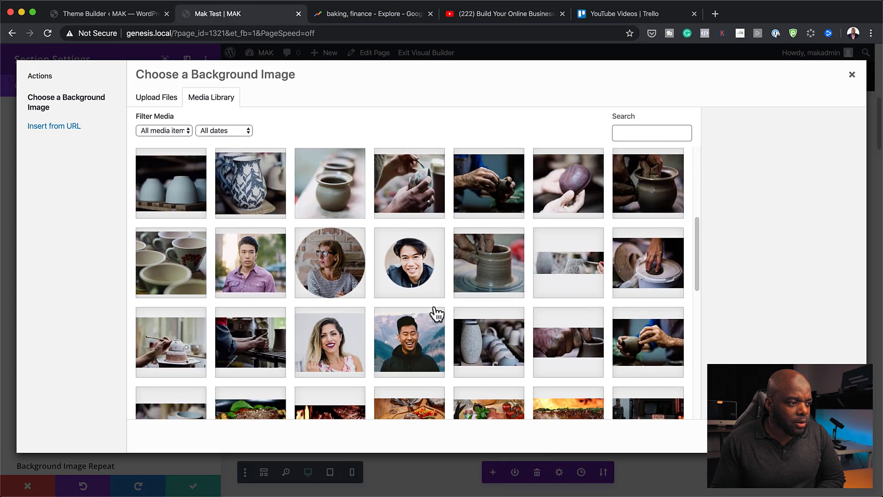
pyautogui.scroll(-1, 436, 314)
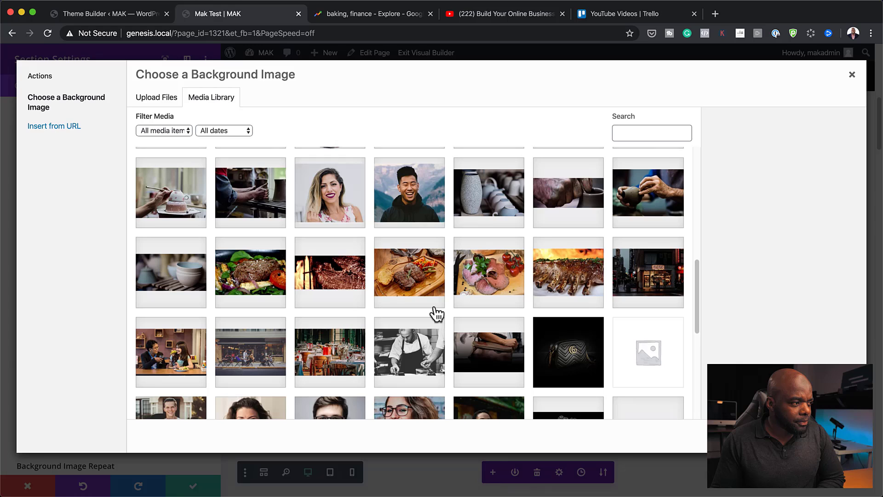
pyautogui.click(356, 277)
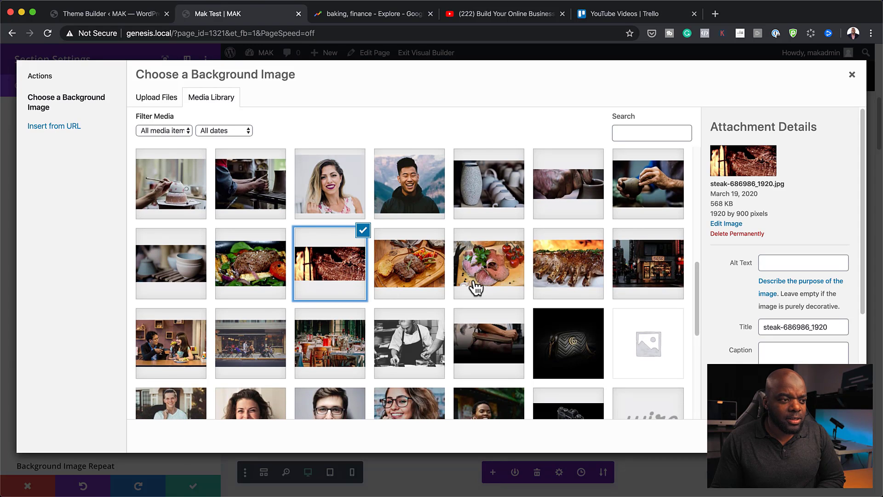
pyautogui.scroll(-2, 548, 335)
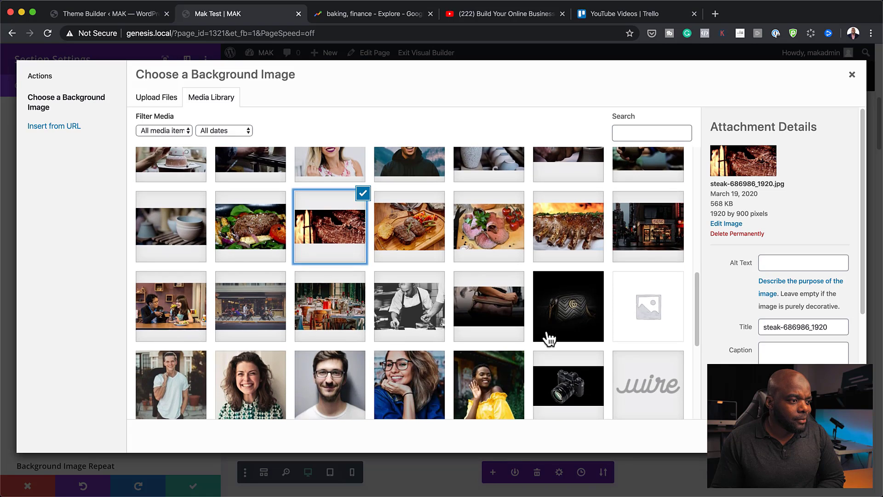
pyautogui.scroll(-1, 549, 339)
pyautogui.click(262, 310)
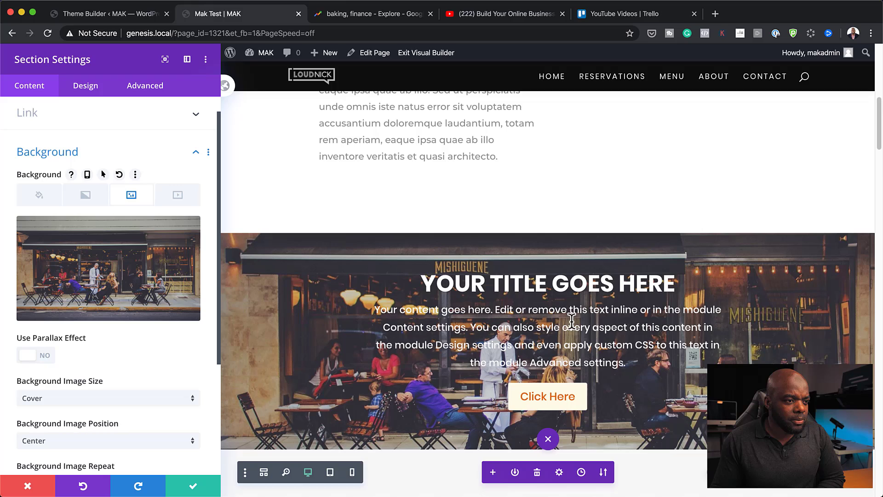
# Step: Replace the street-scene background with the grilled steak photo
pyautogui.click(169, 239)
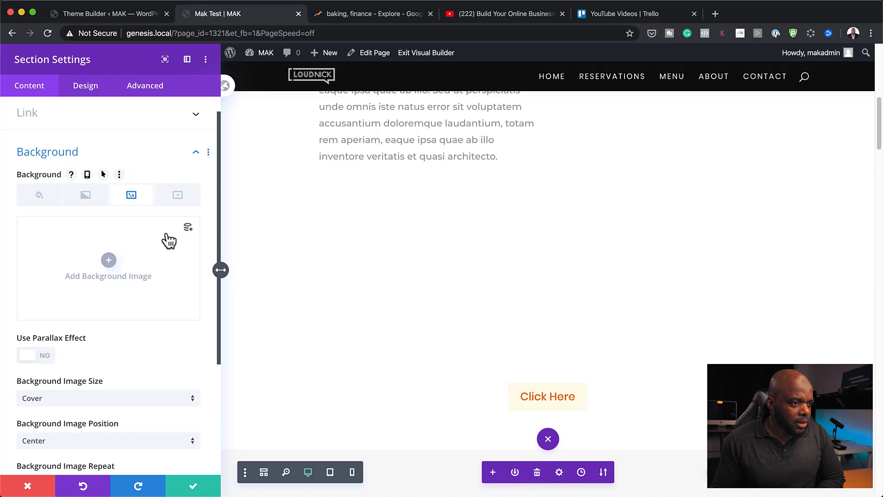
pyautogui.click(109, 262)
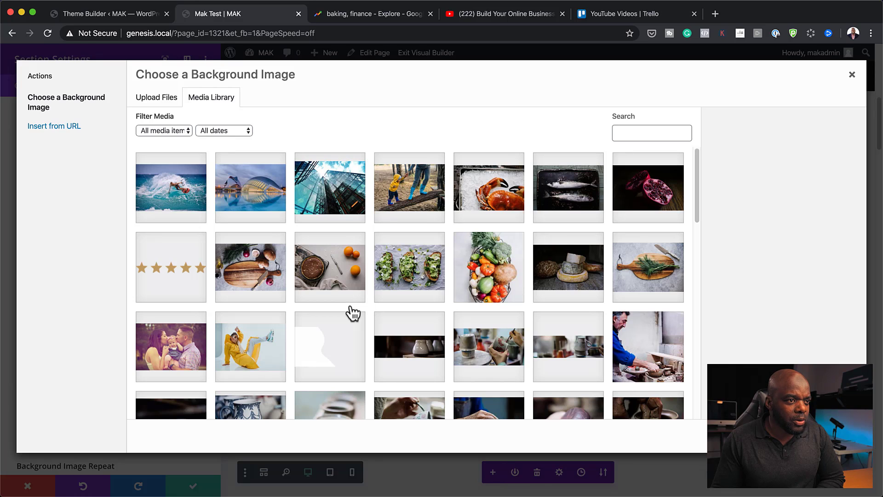
pyautogui.scroll(-8, 463, 404)
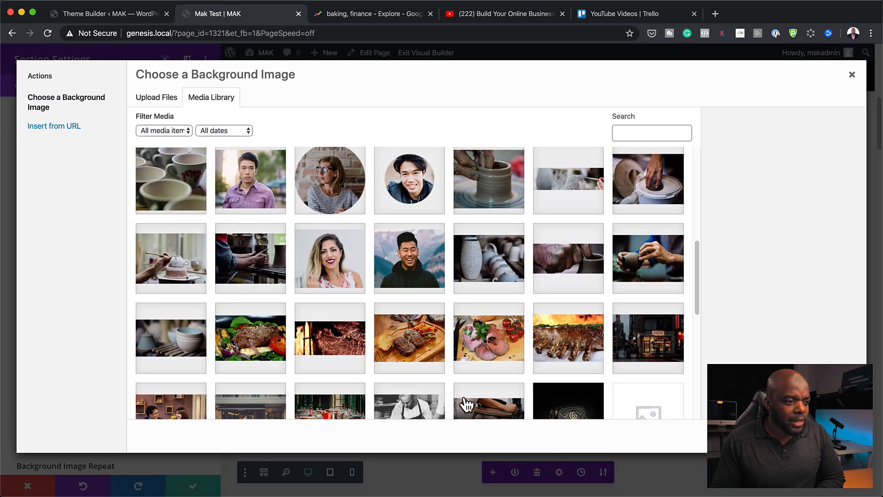
pyautogui.scroll(-1, 465, 404)
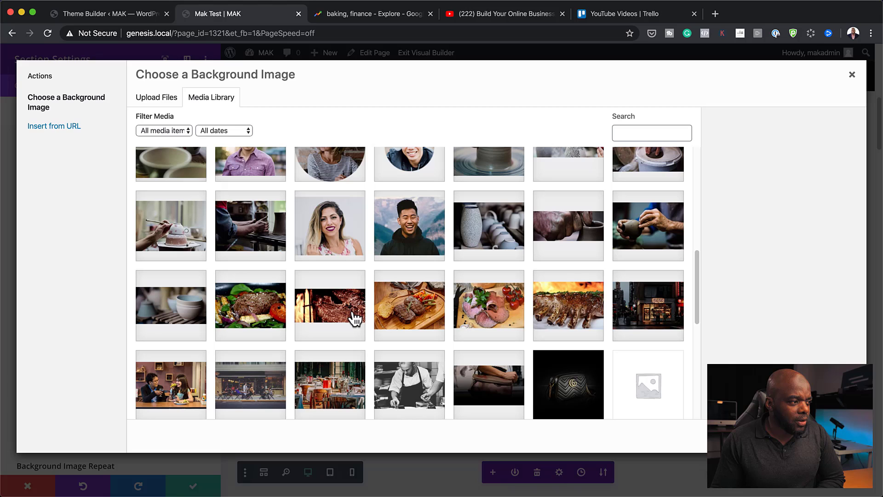
pyautogui.click(354, 318)
pyautogui.click(251, 306)
pyautogui.click(823, 436)
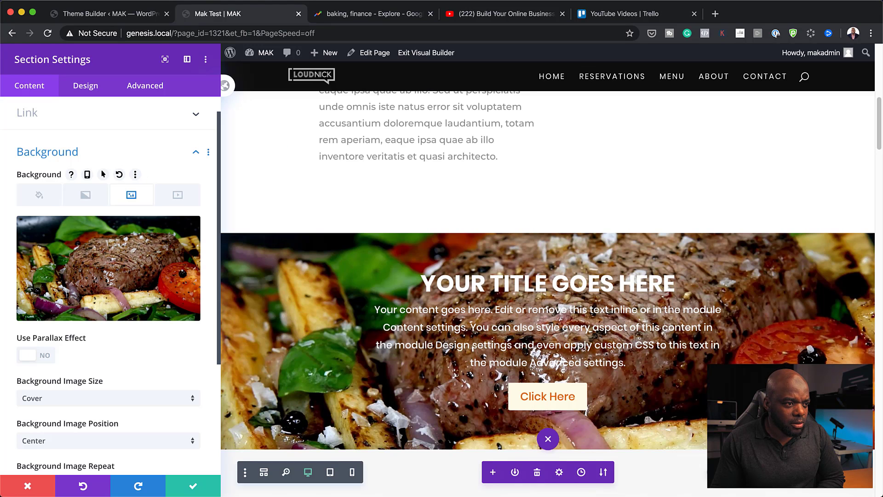
# Step: Swap the grilled steak background for the ribs photo
pyautogui.moveTo(137, 279)
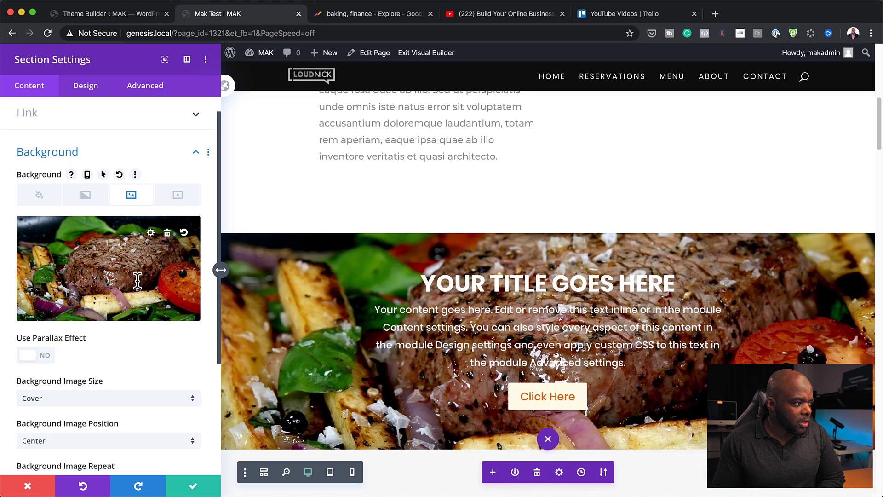
pyautogui.click(168, 234)
pyautogui.click(112, 260)
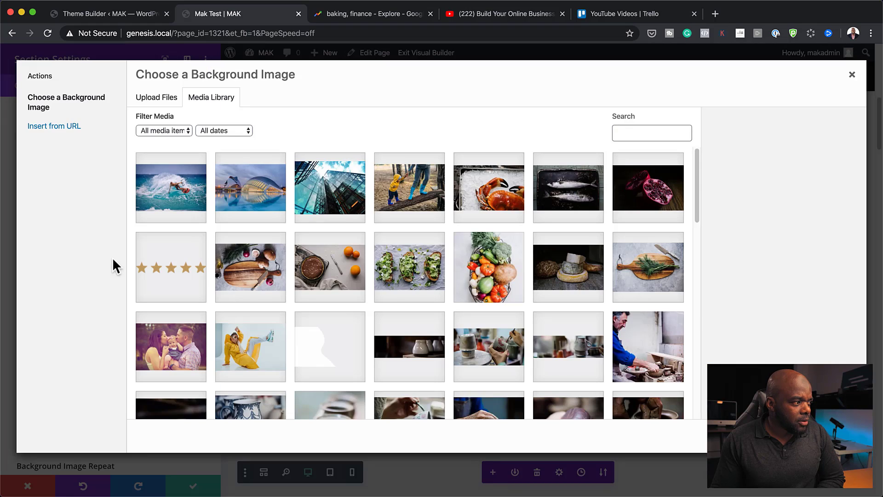
pyautogui.scroll(-7, 409, 343)
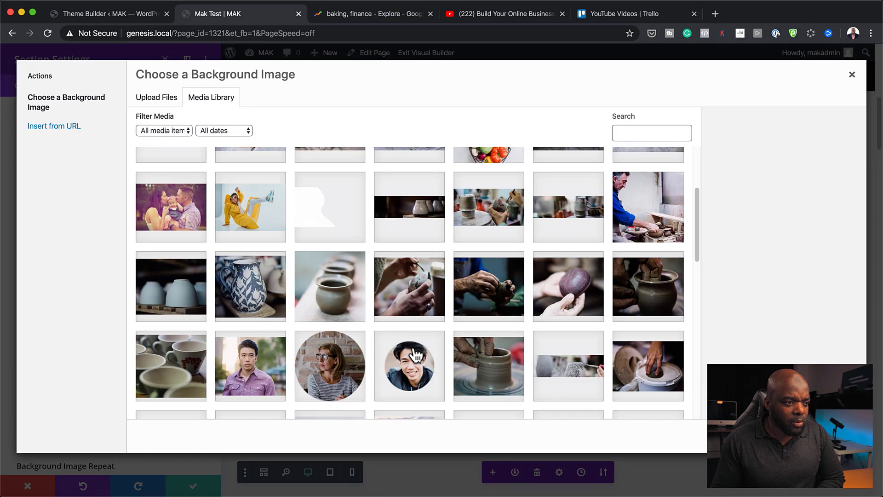
pyautogui.scroll(-1, 416, 354)
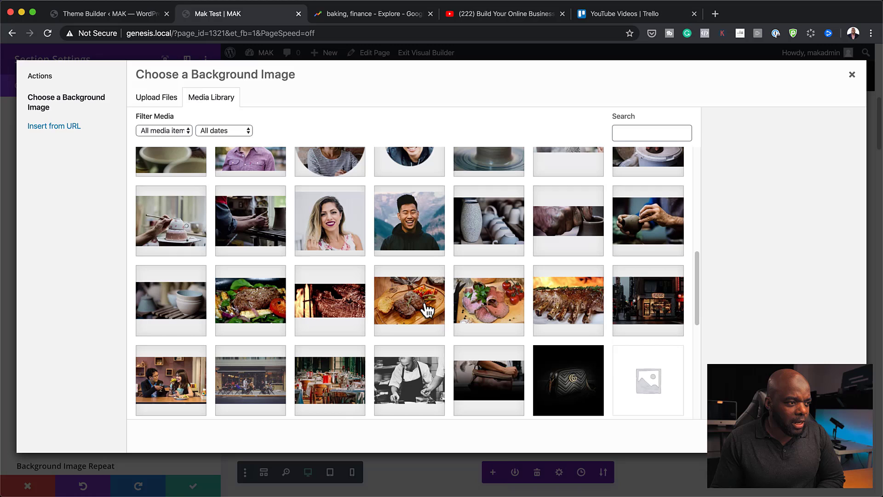
pyautogui.click(564, 305)
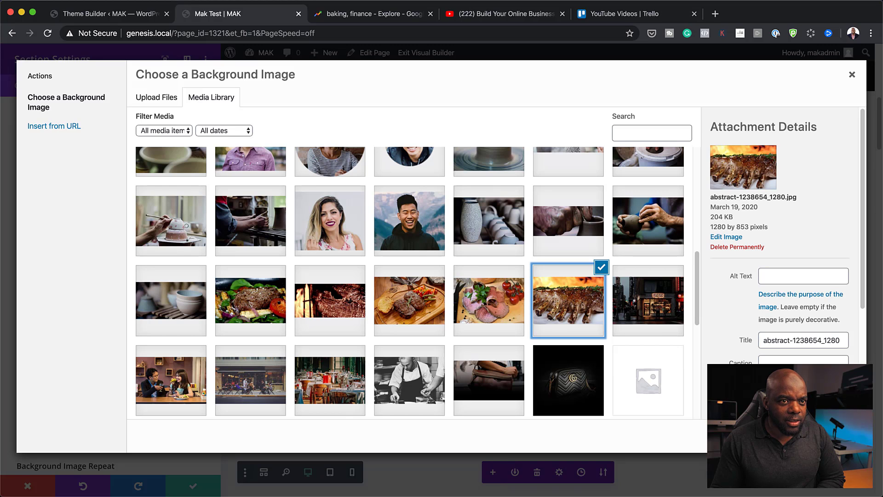
pyautogui.click(818, 435)
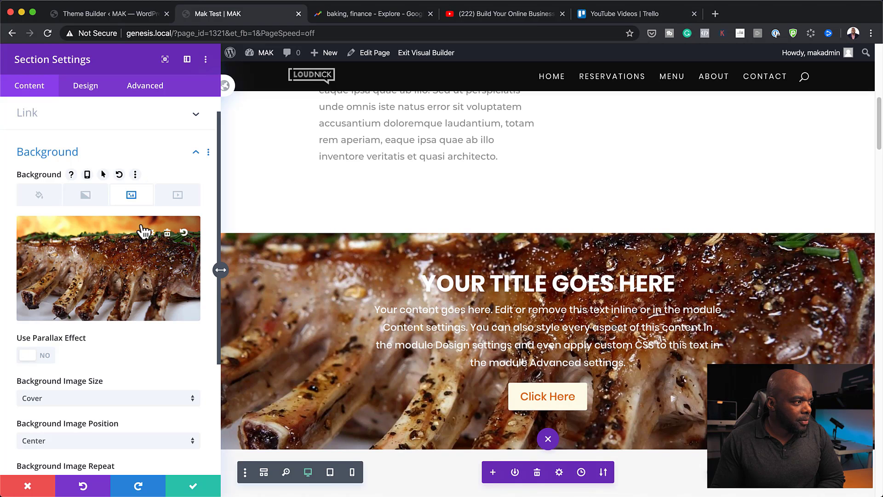
# Step: Replace the ribs background with the bar storefront photo
pyautogui.click(167, 236)
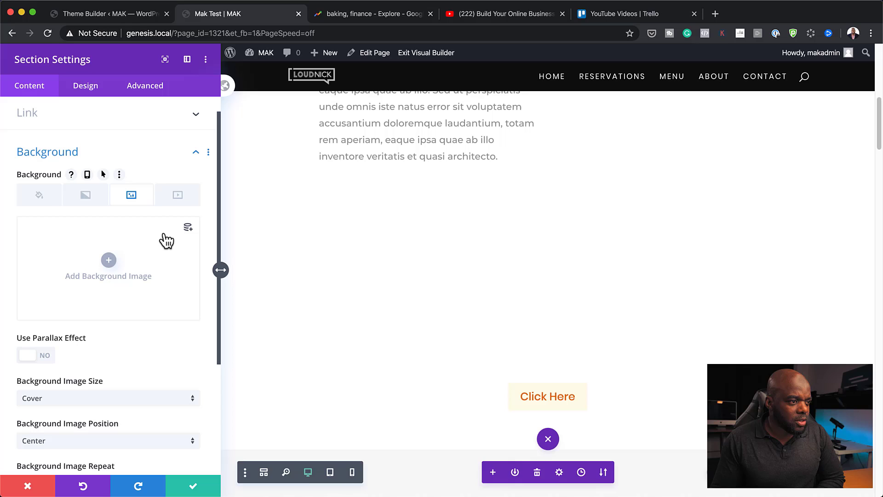
pyautogui.click(109, 259)
pyautogui.scroll(-10, 324, 352)
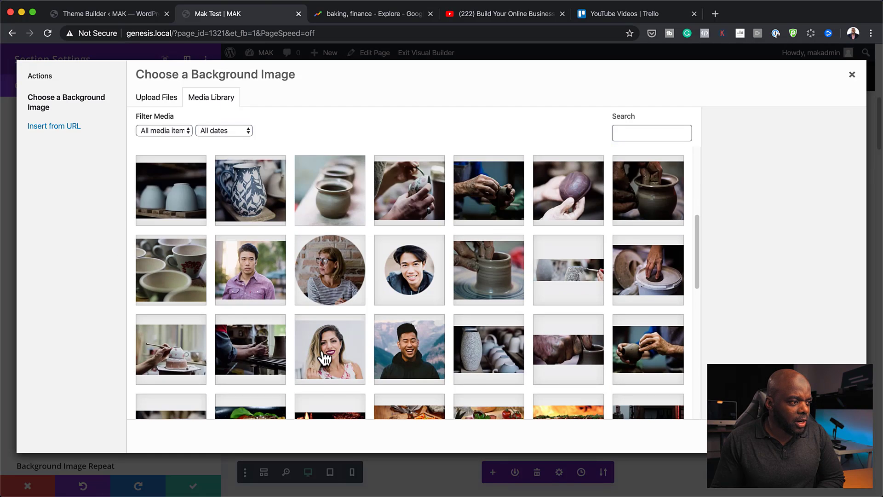
pyautogui.click(251, 350)
pyautogui.click(819, 436)
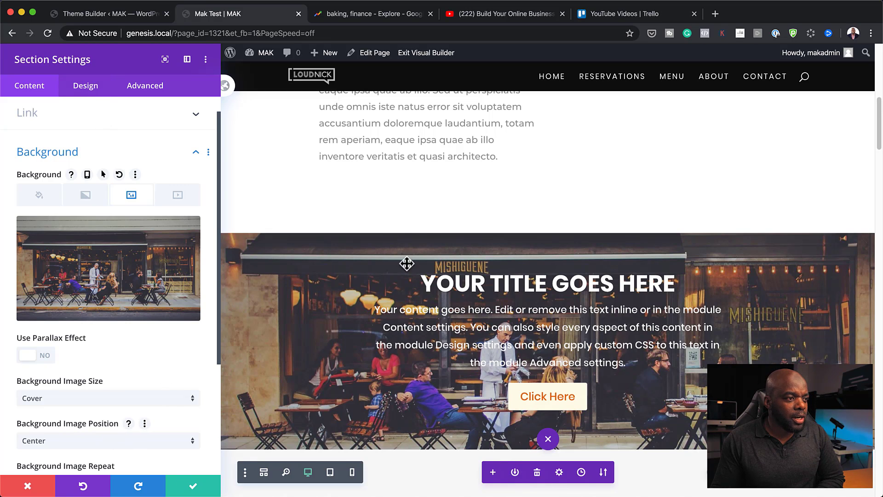
# Step: Enter 12vw top padding, link top and bottom, raise both to 16vw, and save
pyautogui.click(86, 86)
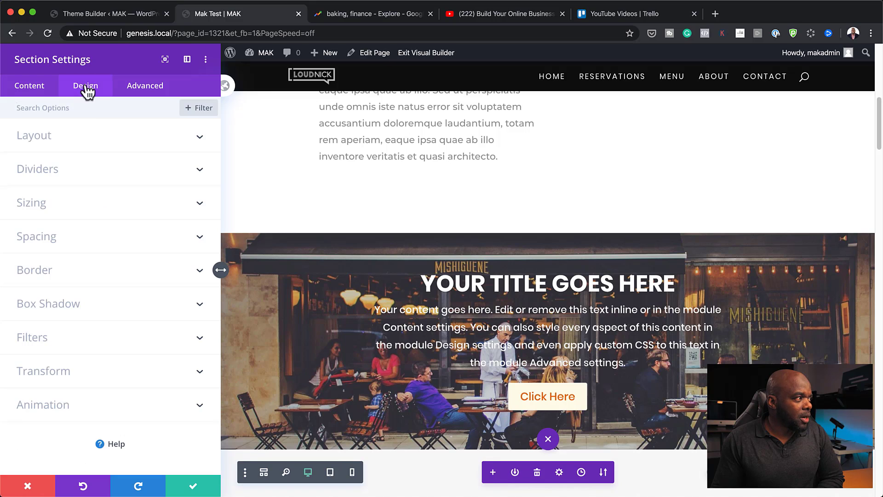
pyautogui.click(54, 251)
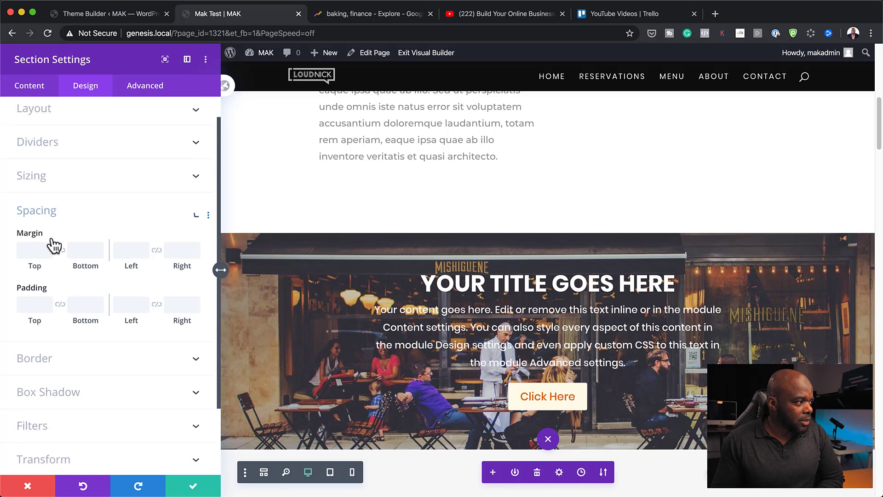
pyautogui.click(34, 219)
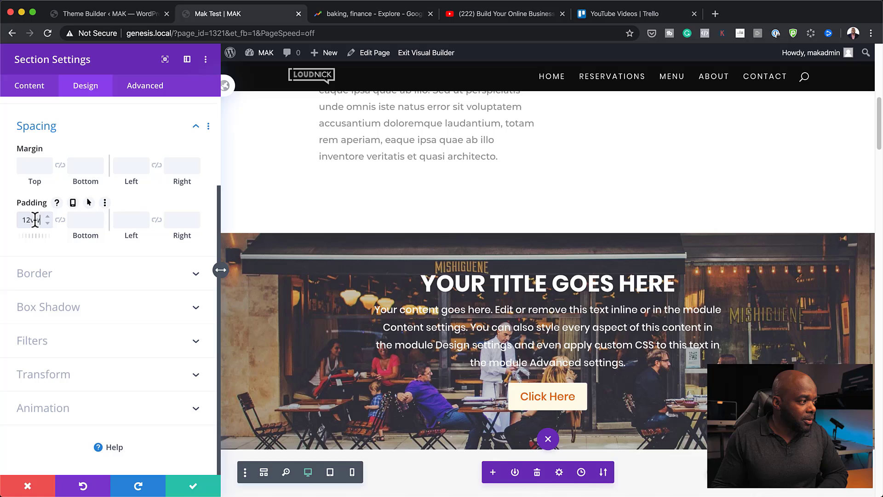
pyautogui.write('12vw')
pyautogui.click(61, 219)
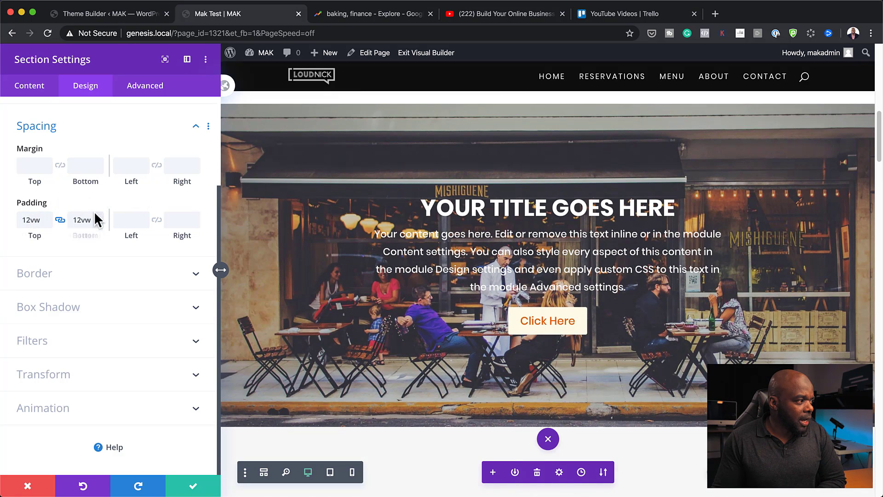
pyautogui.click(98, 213)
pyautogui.press('Up')
pyautogui.press('Up')
pyautogui.press('Up')
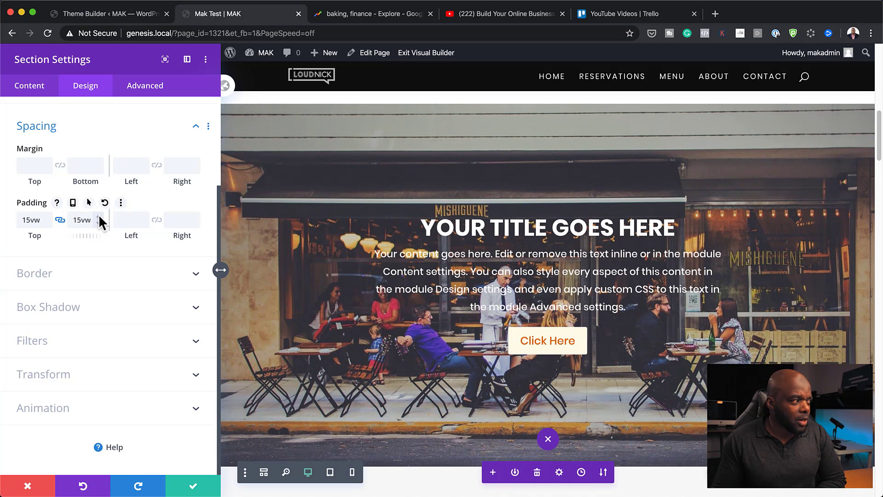
pyautogui.press('Up')
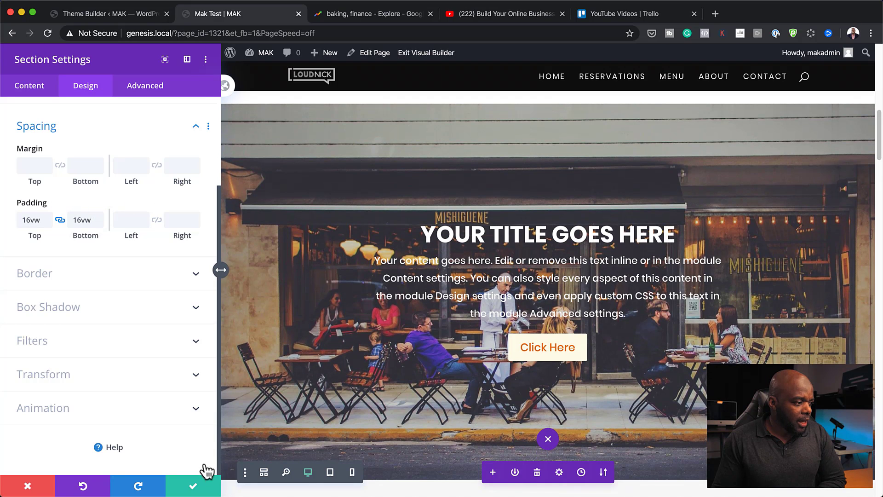
pyautogui.click(194, 486)
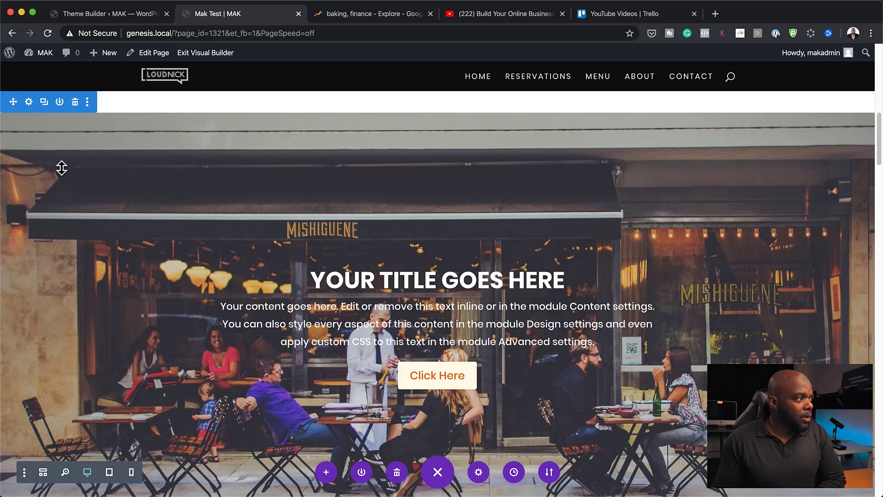
# Step: Drag the café-photo hero to the top of the page and shrink its padding by dragging the handle
pyautogui.scroll(4, 61, 168)
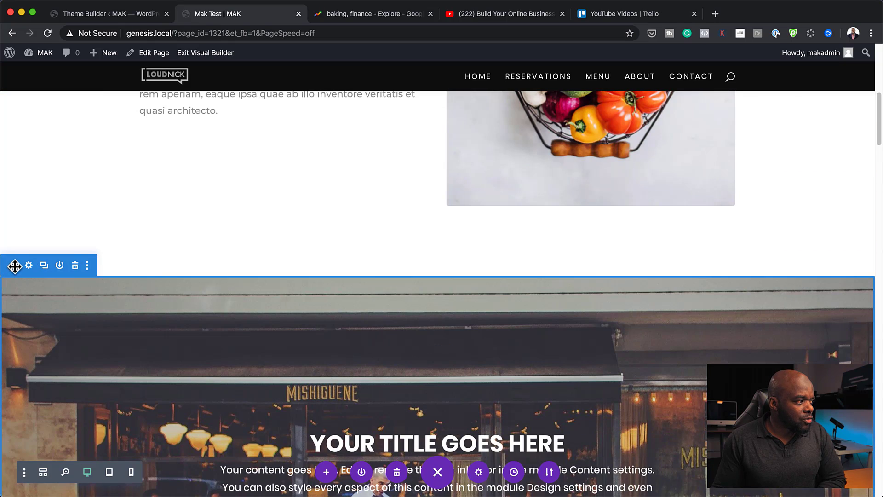
pyautogui.moveTo(15, 266)
pyautogui.mouseDown()
pyautogui.moveTo(23, 78)
pyautogui.moveTo(21, 111)
pyautogui.mouseUp()
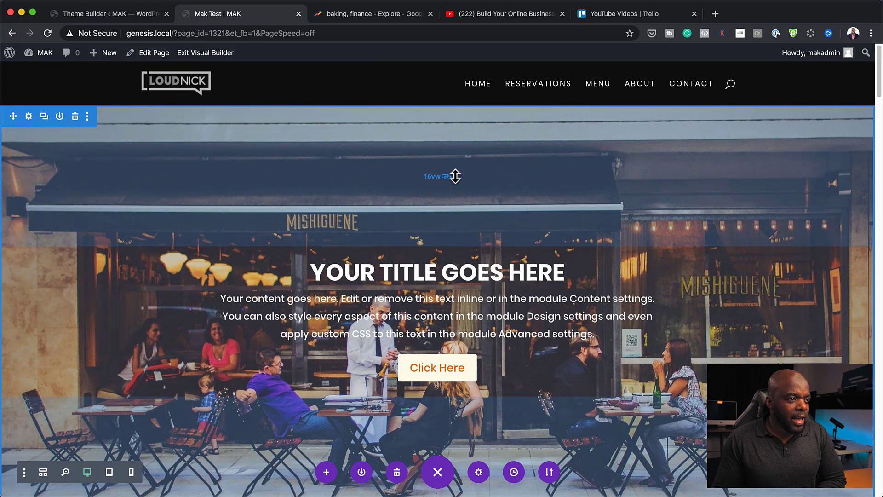
pyautogui.moveTo(474, 174); pyautogui.dragTo(475, 173)
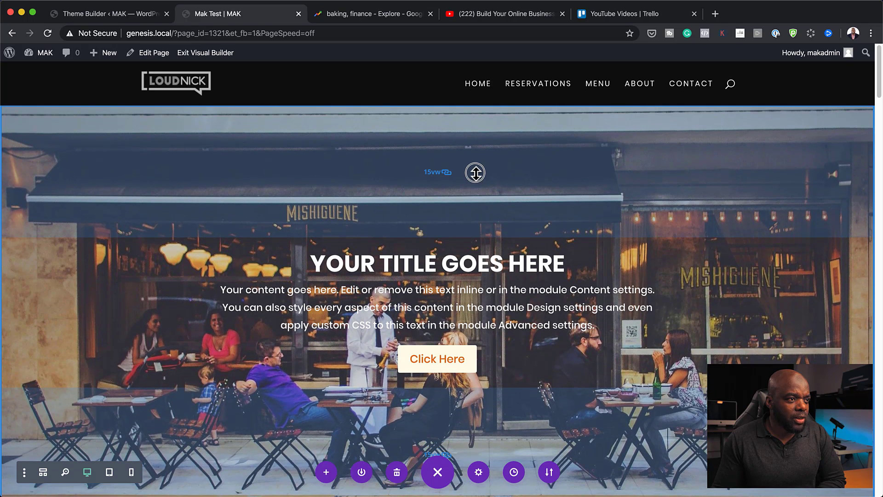
# Step: Switch Use Parallax Effect to Yes in the hero's background settings and save
pyautogui.click(30, 117)
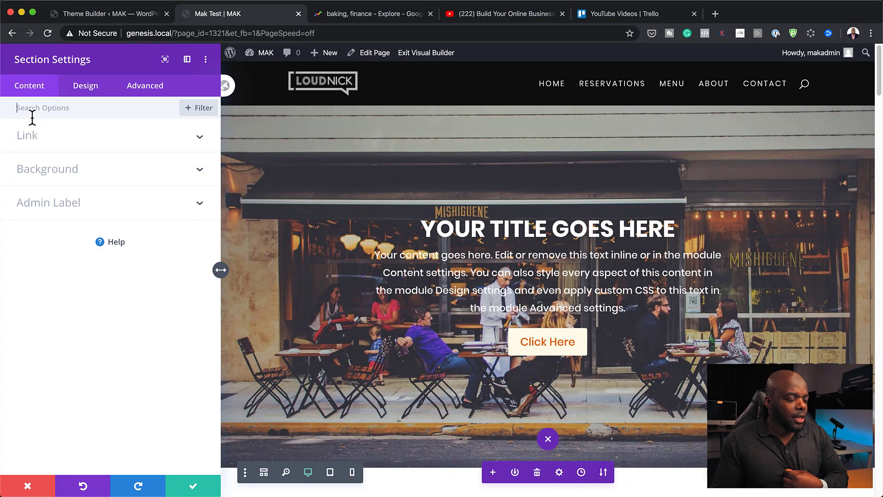
pyautogui.click(49, 169)
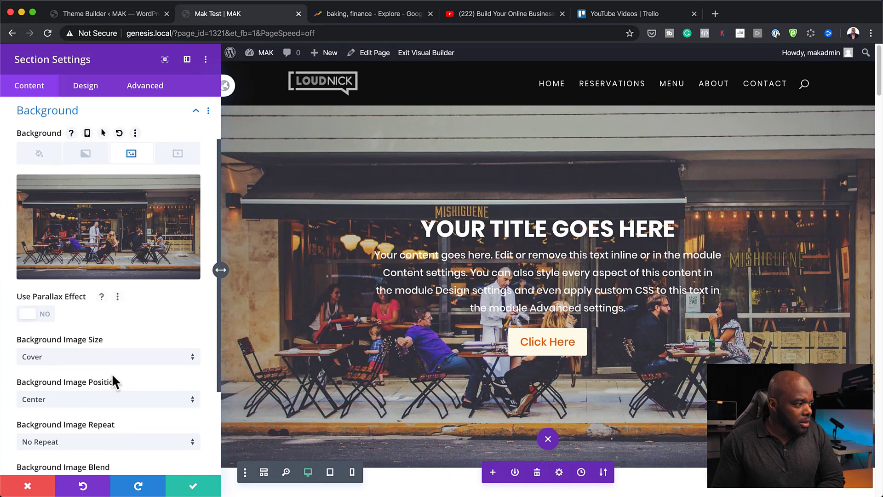
pyautogui.scroll(-1, 112, 382)
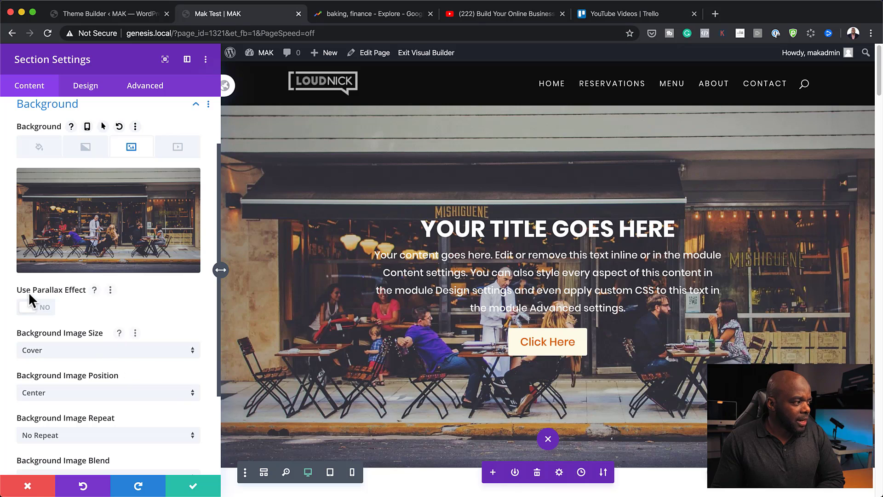
pyautogui.click(45, 307)
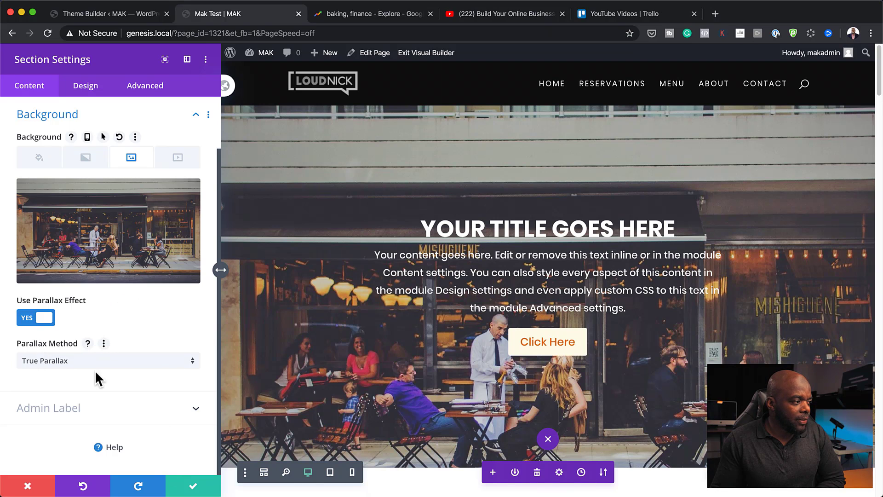
pyautogui.click(194, 488)
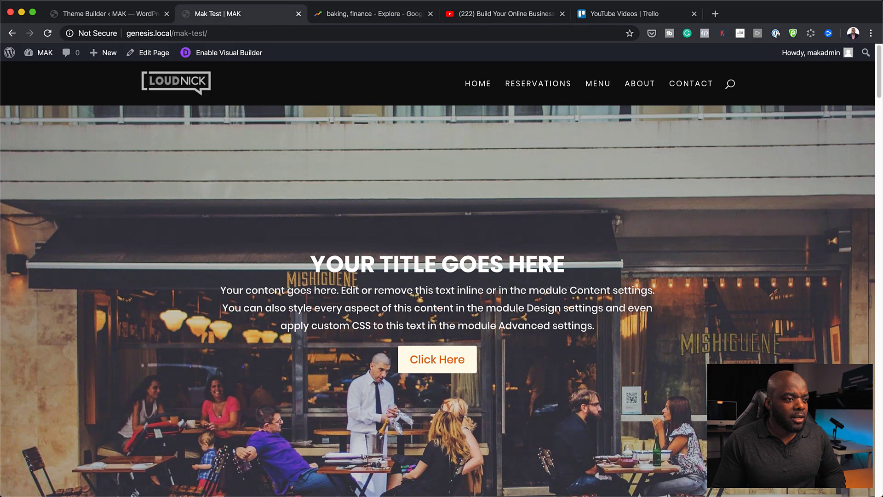
# Step: Scroll the live Mak Test page up and down to test the parallax hero, then re-enable the Visual Builder
pyautogui.scroll(-4, 437, 294)
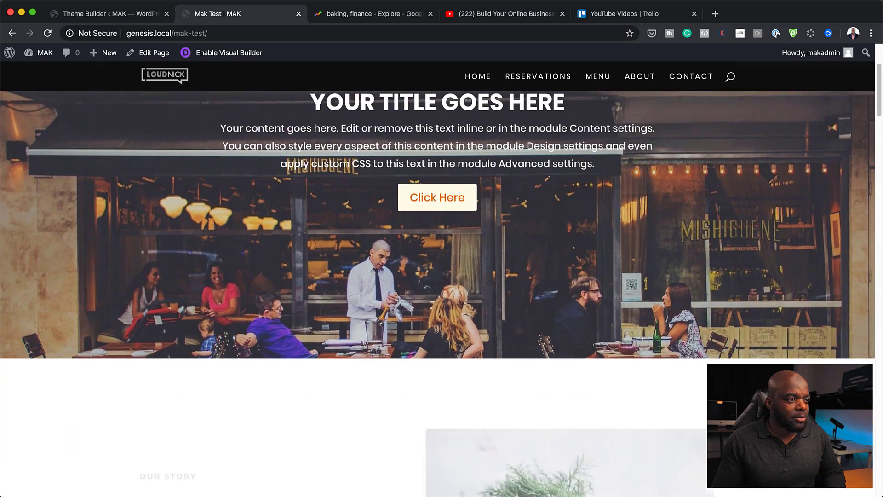
pyautogui.scroll(-6, 437, 295)
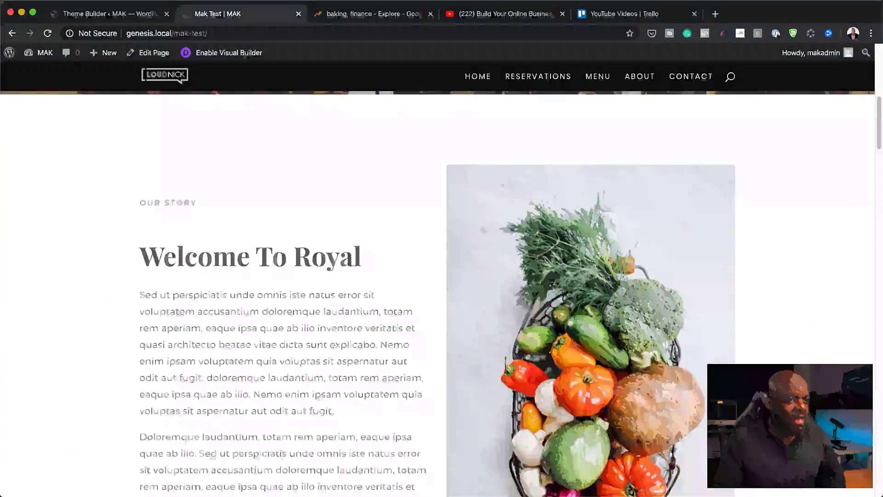
pyautogui.scroll(10, 437, 295)
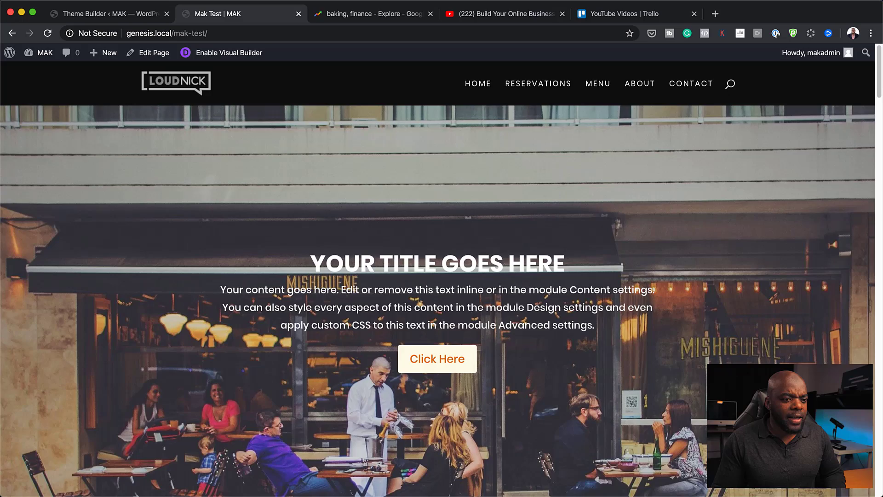
pyautogui.scroll(-7, 437, 294)
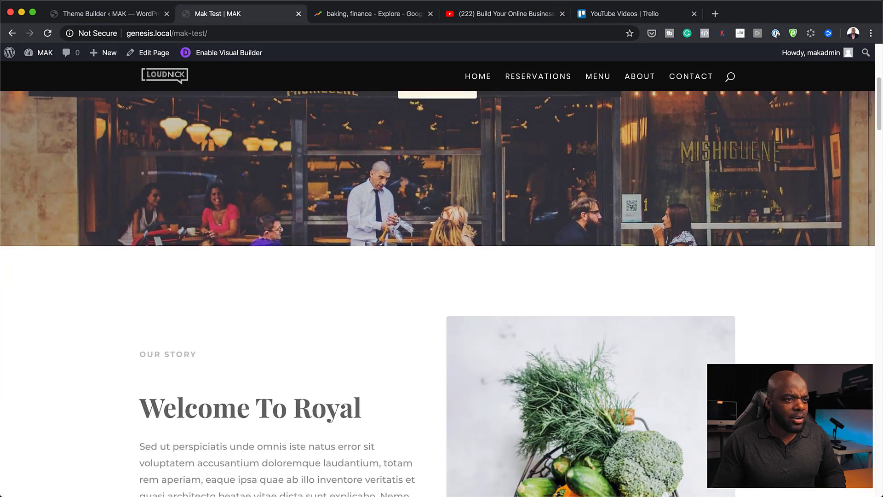
pyautogui.scroll(4, 437, 294)
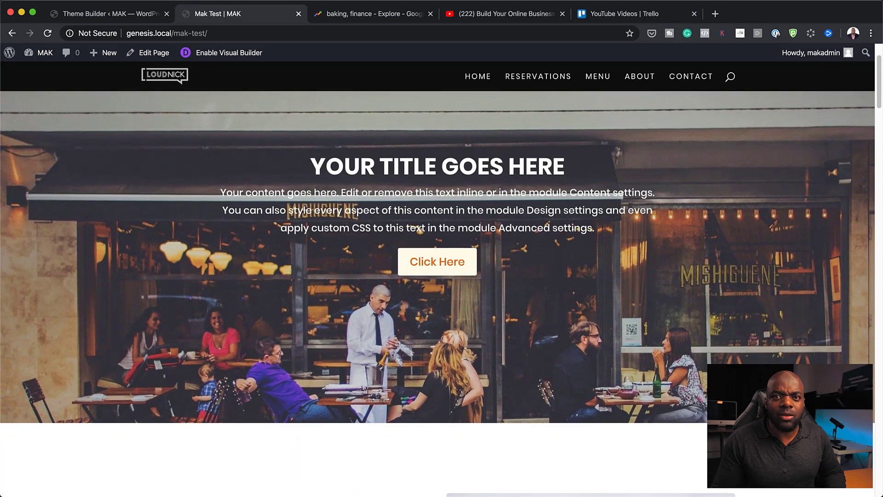
pyautogui.scroll(-6, 437, 294)
pyautogui.scroll(8, 437, 295)
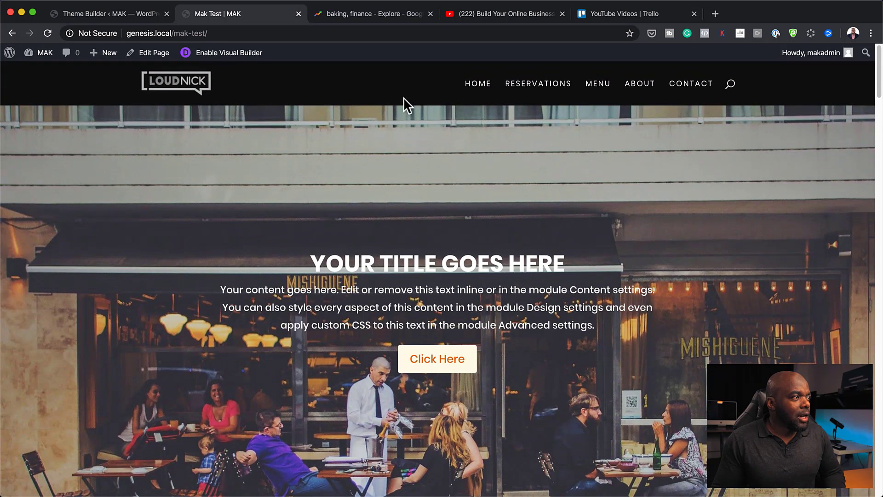
pyautogui.click(226, 54)
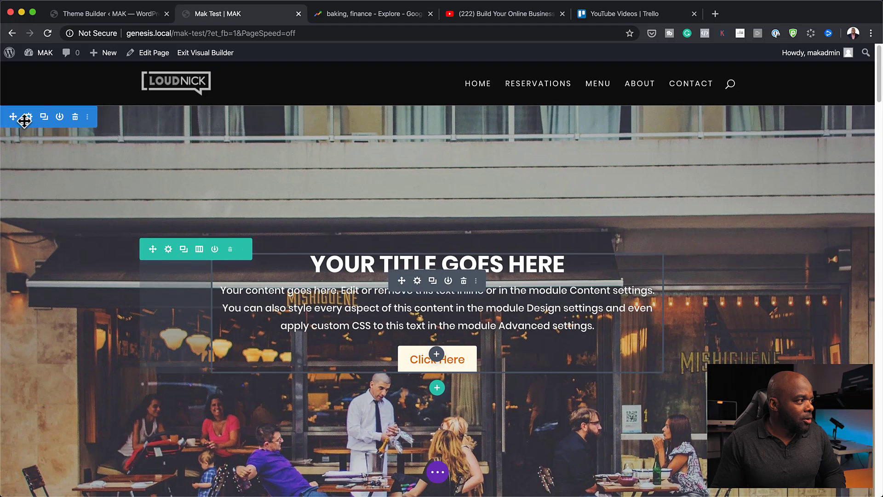
# Step: Switch the hero section's background parallax method from True Parallax to CSS and save
pyautogui.click(28, 117)
pyautogui.click(70, 179)
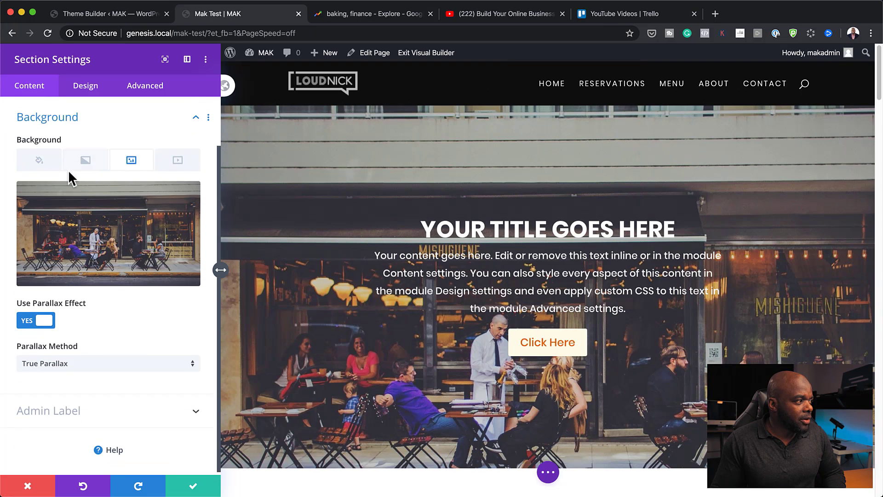
pyautogui.click(69, 365)
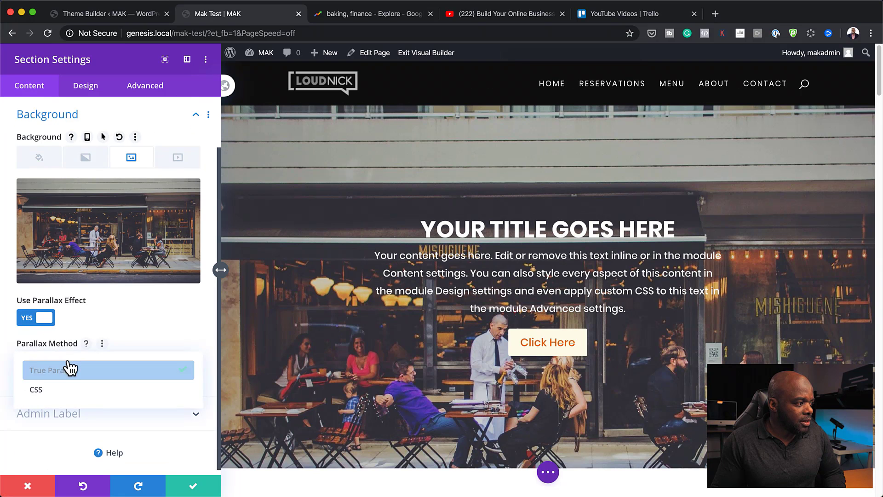
pyautogui.click(85, 390)
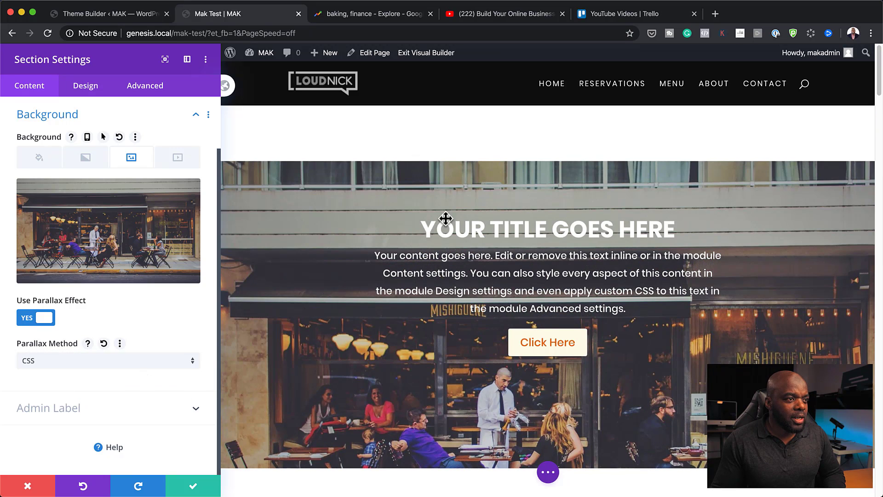
pyautogui.click(194, 490)
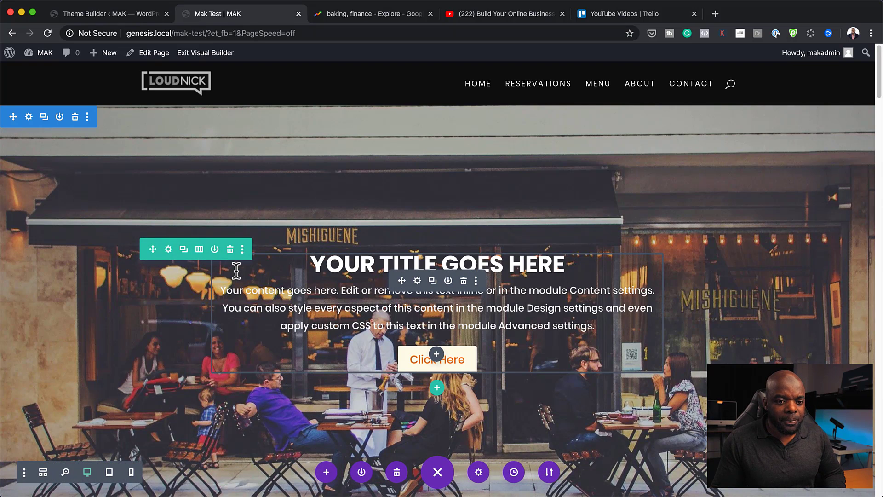
# Step: Preview the live page, scrolling to check the CSS-parallax café hero, then return to the Visual Builder
pyautogui.click(226, 53)
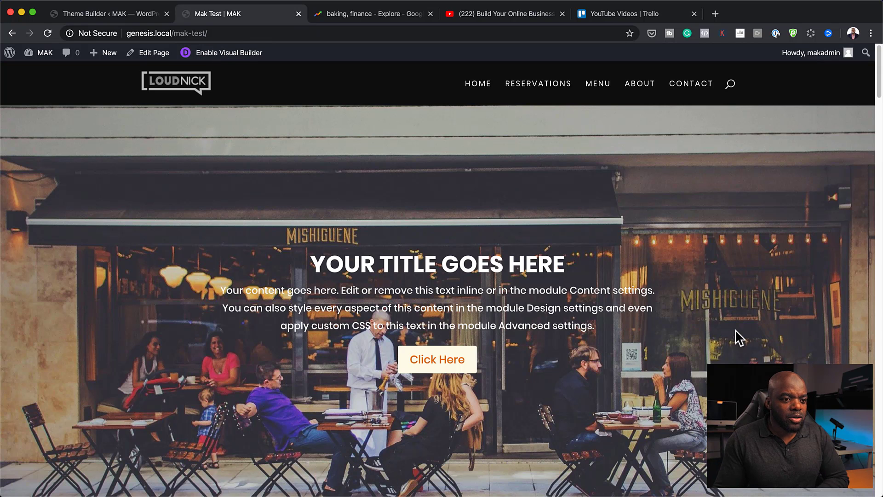
pyautogui.scroll(-5, 748, 352)
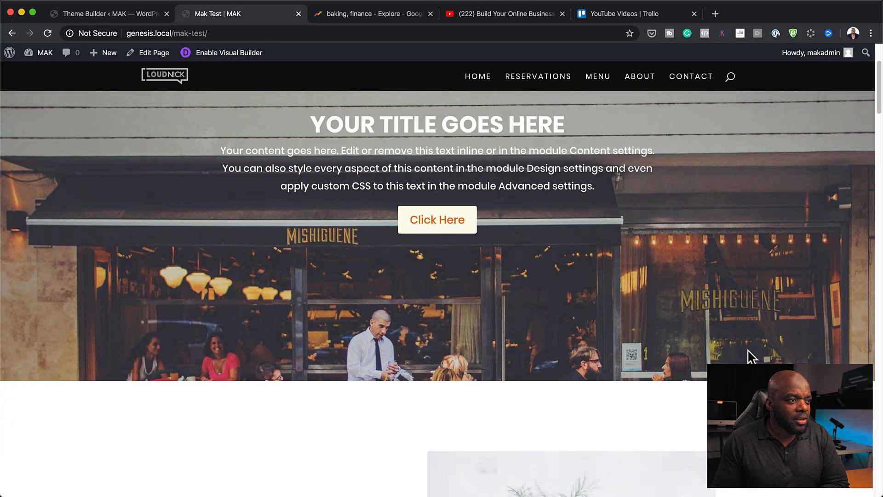
pyautogui.scroll(-8, 748, 352)
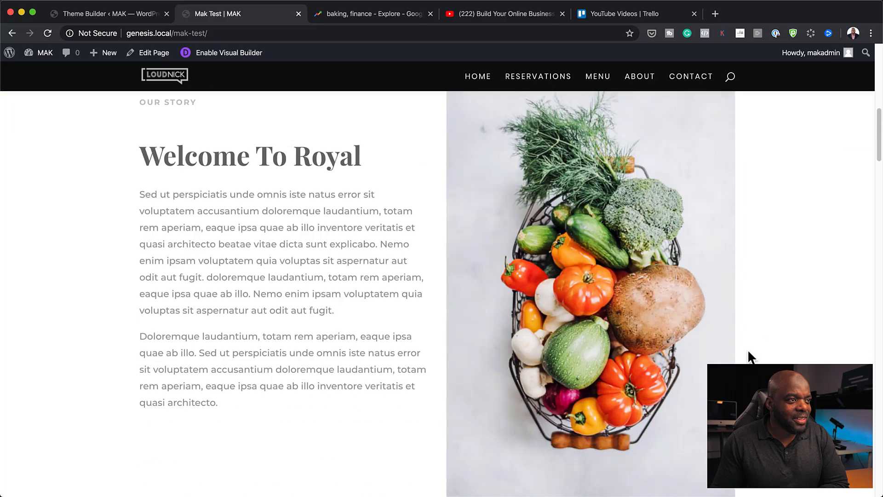
pyautogui.scroll(13, 748, 352)
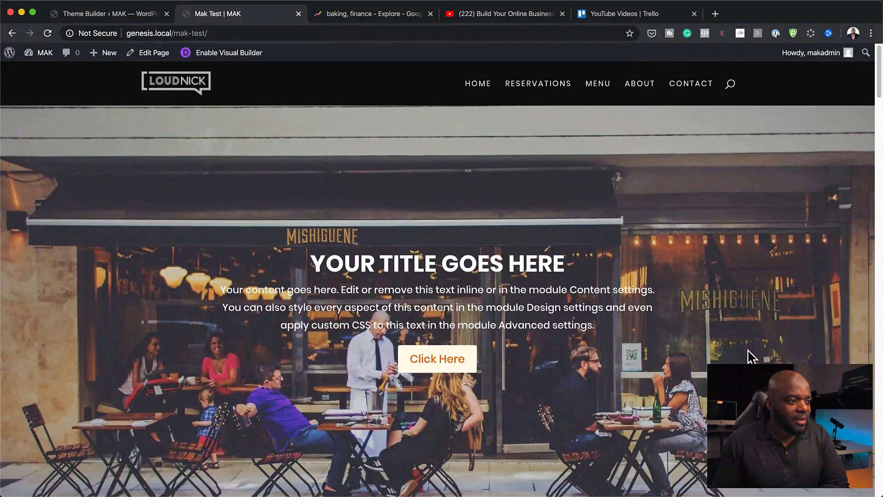
pyautogui.scroll(-5, 748, 352)
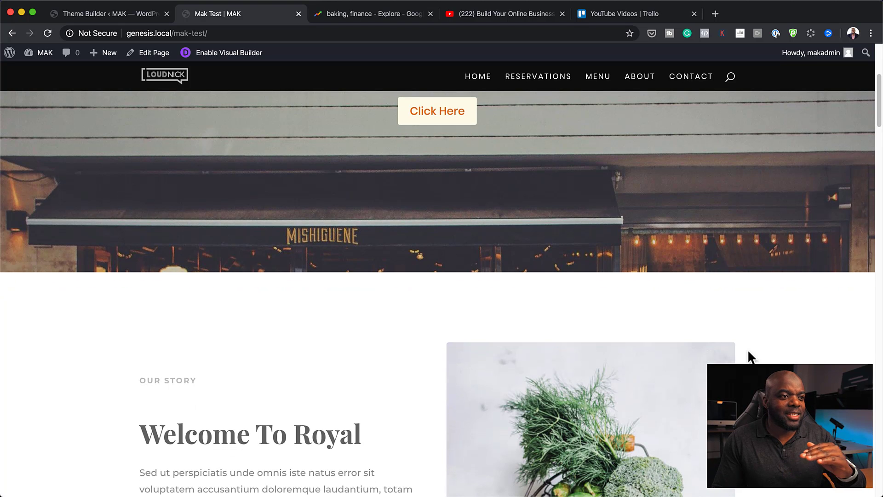
pyautogui.scroll(5, 749, 353)
pyautogui.scroll(2, 748, 356)
pyautogui.scroll(-3, 748, 355)
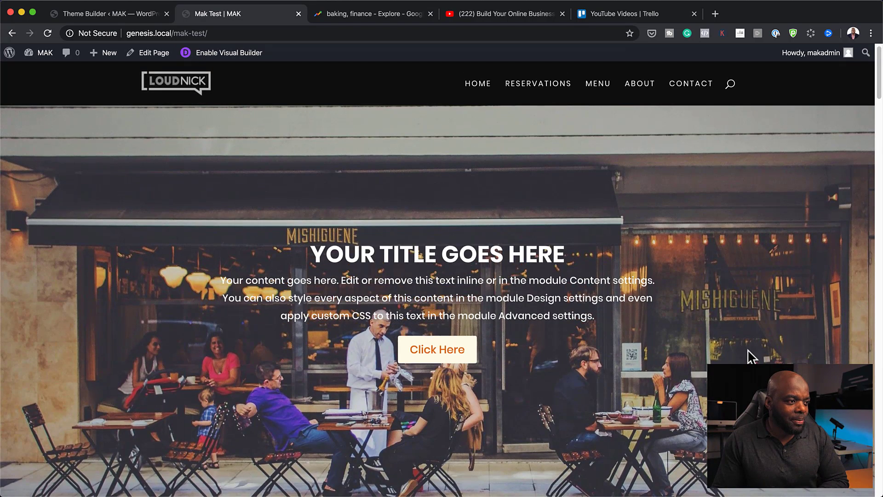
pyautogui.scroll(-8, 749, 356)
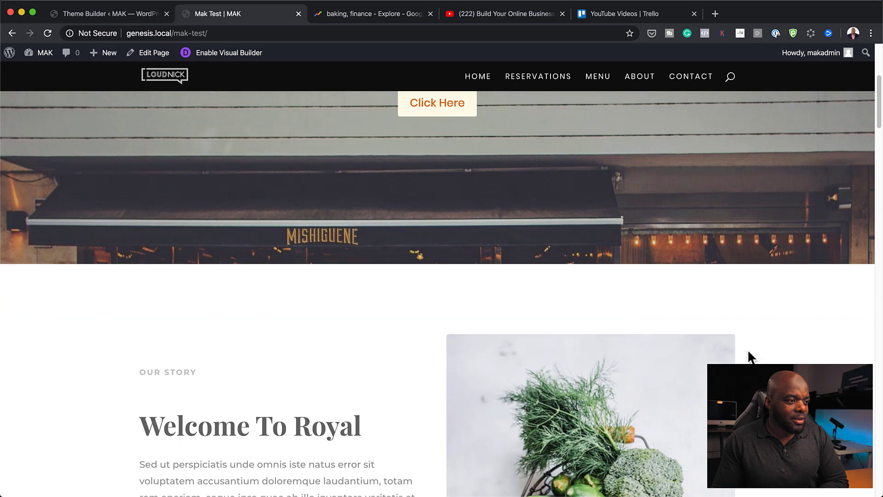
pyautogui.scroll(-2, 748, 352)
pyautogui.scroll(10, 748, 352)
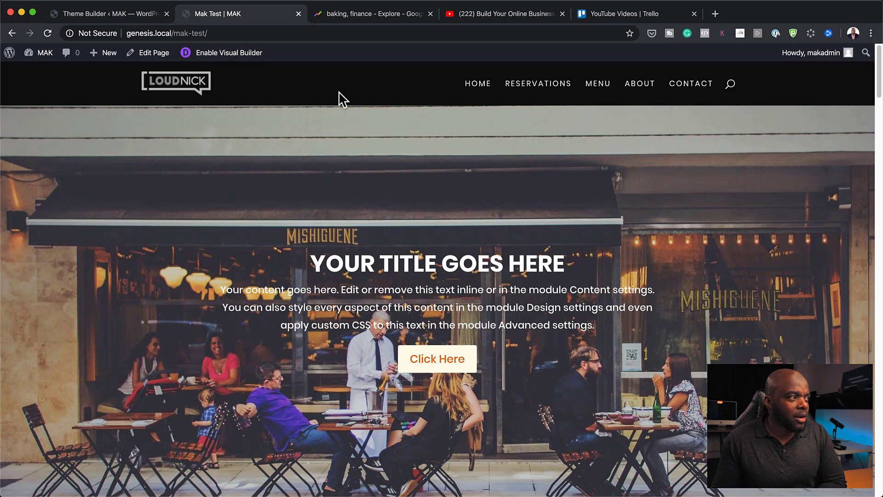
pyautogui.click(240, 59)
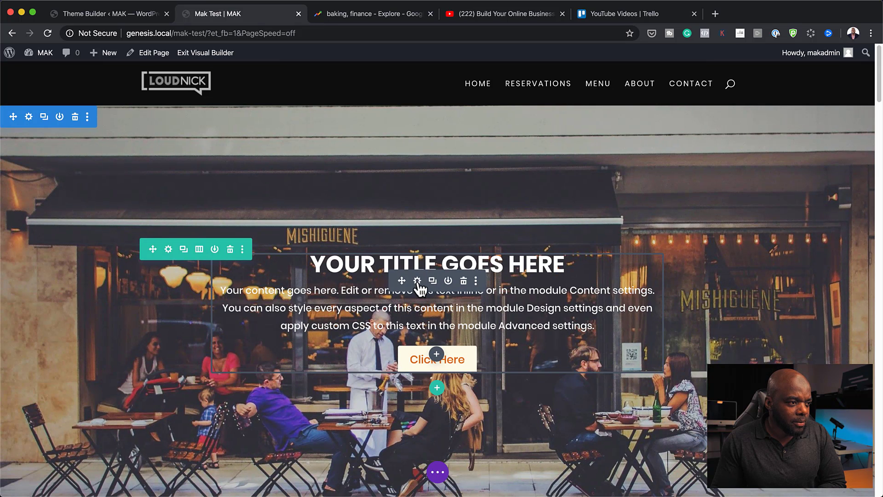
# Step: Give the call-to-action box a black background at 0.72 opacity, rgba(17,16,16,0.72), and apply
pyautogui.click(418, 281)
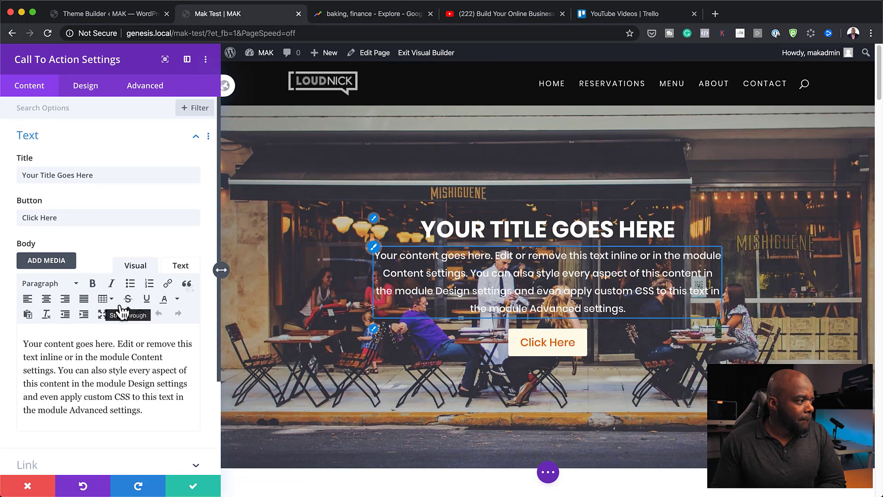
pyautogui.scroll(-5, 113, 374)
pyautogui.click(74, 378)
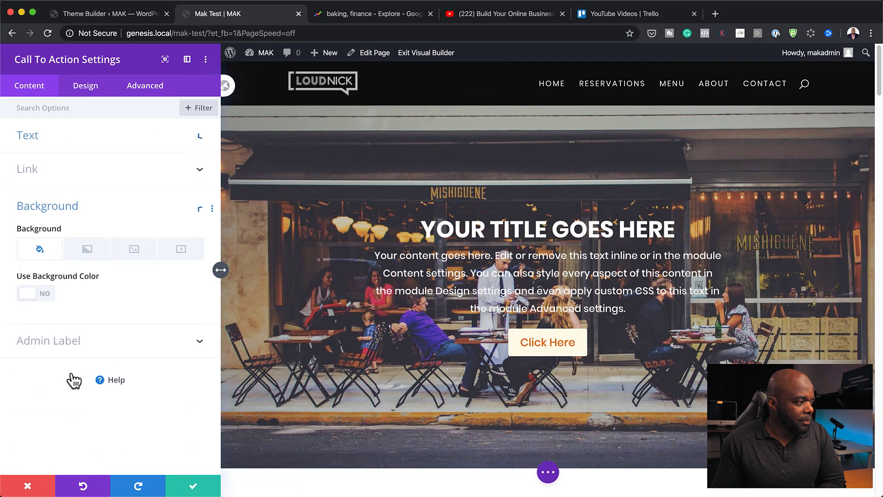
pyautogui.click(36, 296)
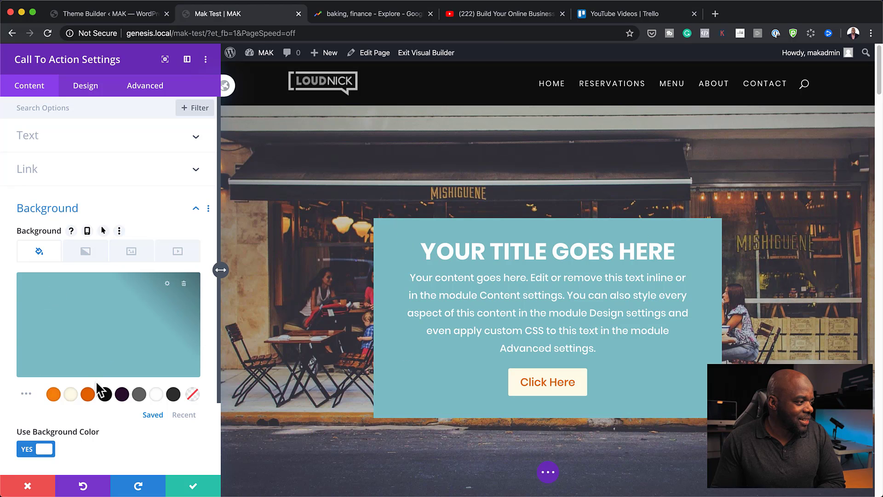
pyautogui.click(105, 394)
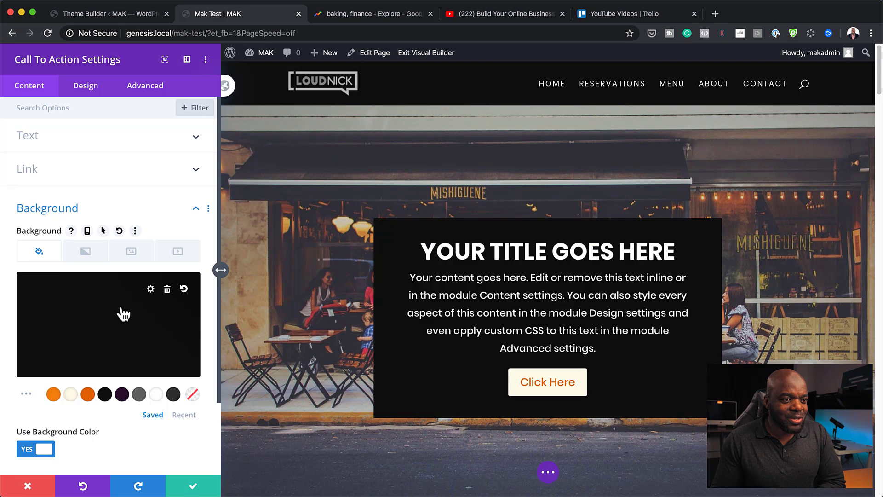
pyautogui.scroll(-3, 657, 387)
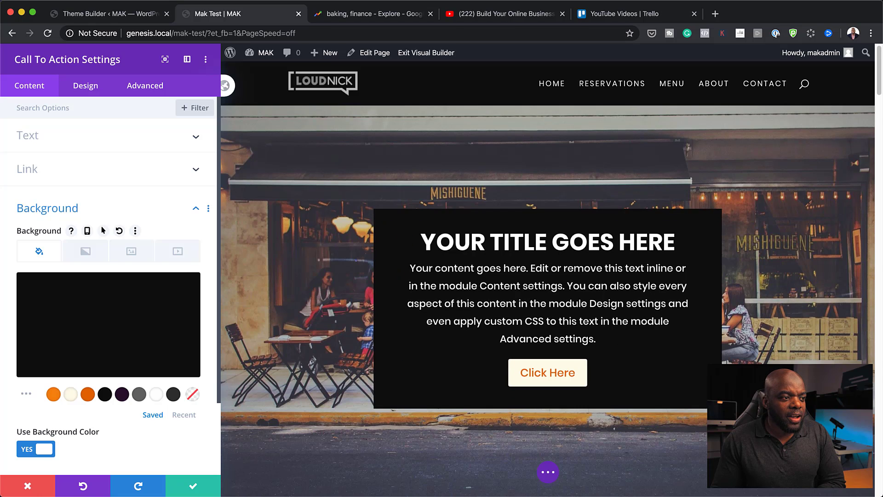
pyautogui.scroll(3, 599, 193)
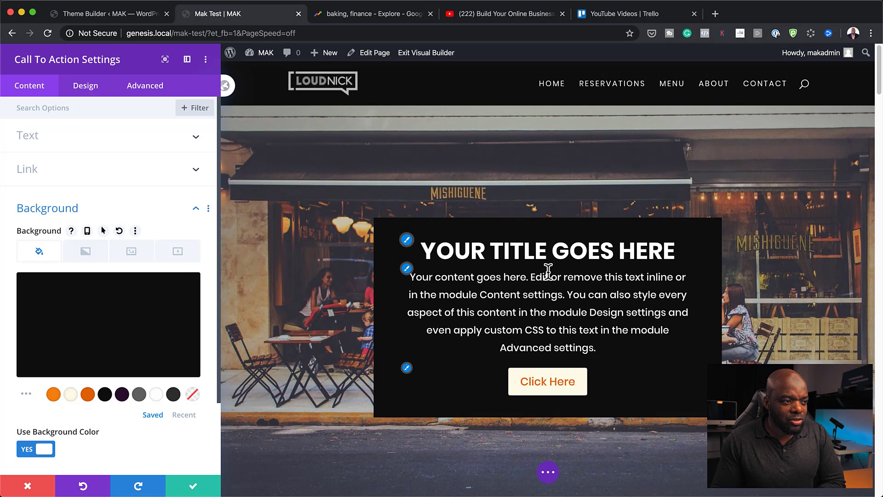
pyautogui.click(126, 327)
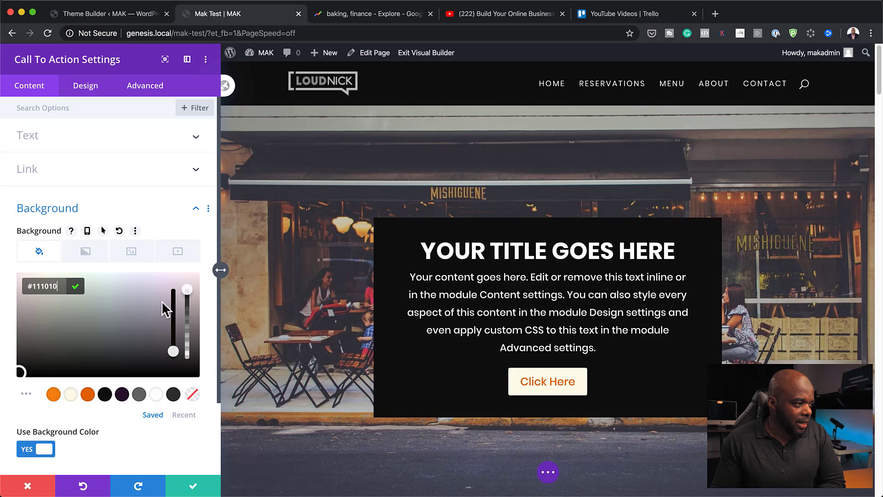
pyautogui.moveTo(189, 301); pyautogui.dragTo(192, 327)
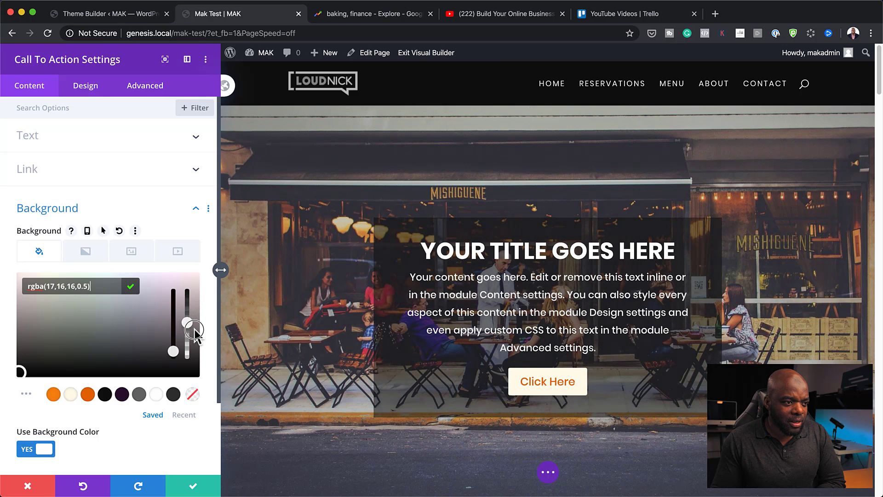
pyautogui.moveTo(195, 330); pyautogui.dragTo(189, 308)
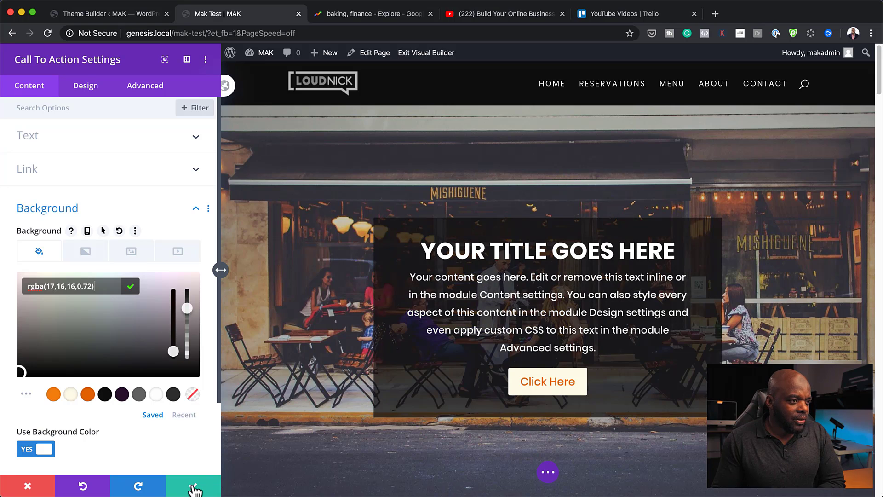
pyautogui.click(193, 487)
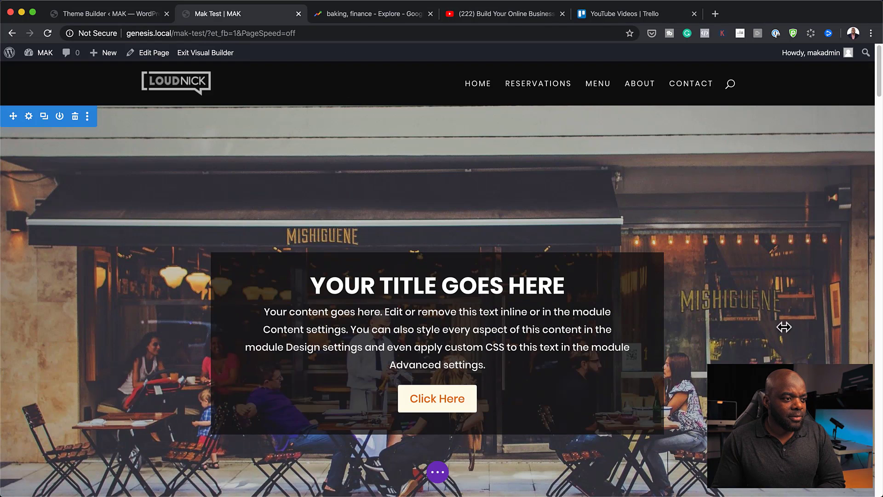
# Step: Save the page, then scroll the live page to check the translucent call-to-action over the parallax hero
pyautogui.press('t')
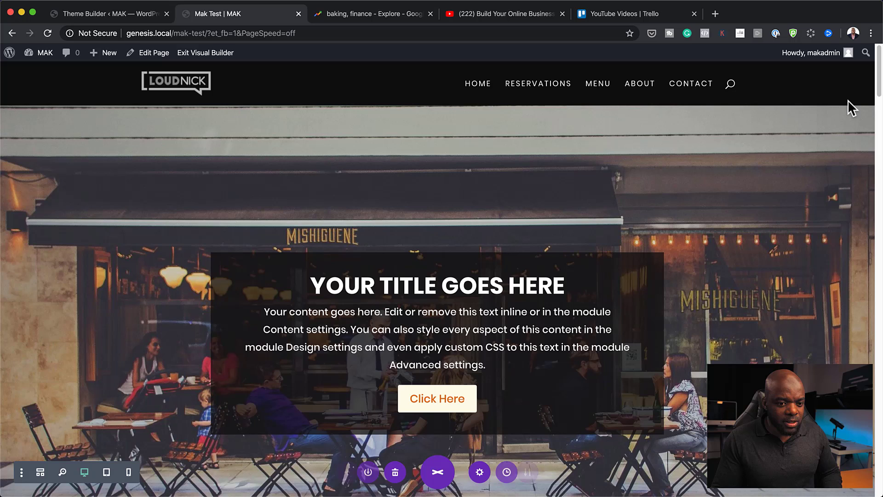
pyautogui.click(215, 54)
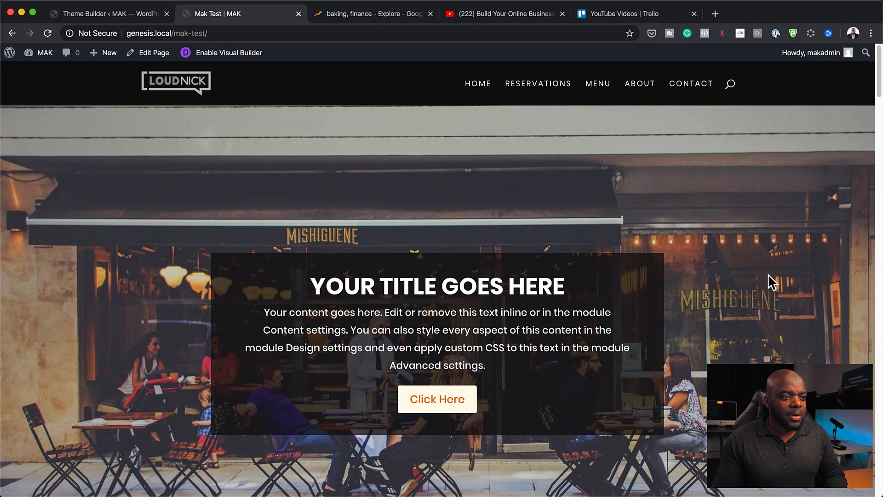
pyautogui.scroll(-5, 768, 274)
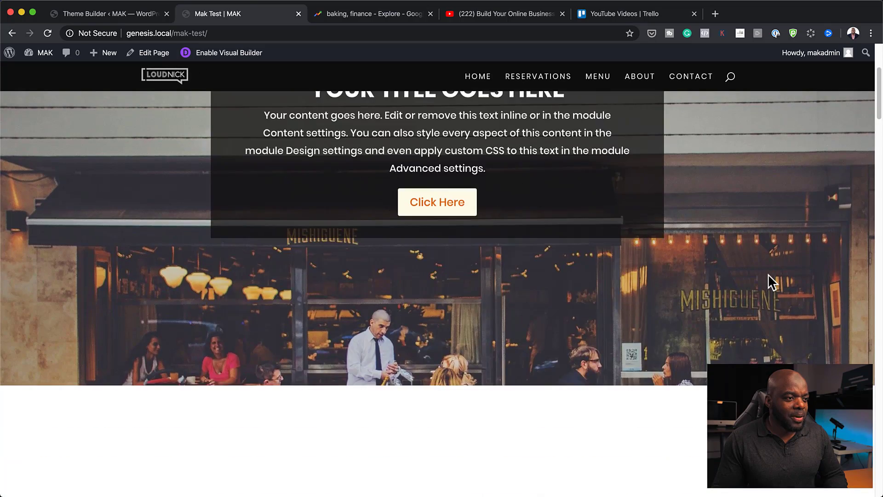
pyautogui.scroll(-5, 768, 275)
pyautogui.scroll(10, 768, 274)
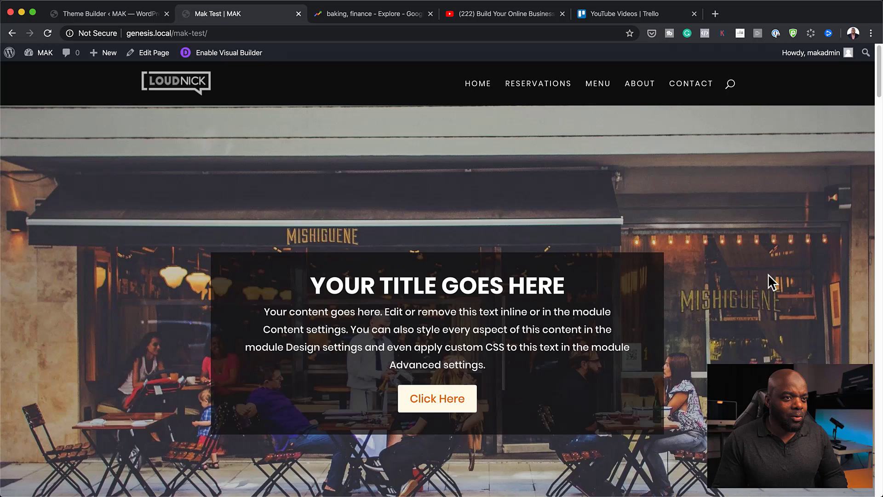
pyautogui.scroll(-5, 769, 274)
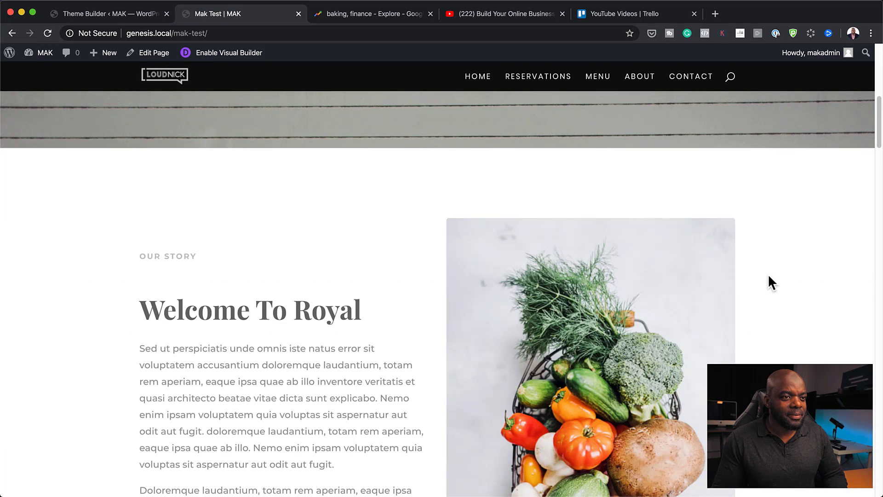
pyautogui.scroll(5, 768, 274)
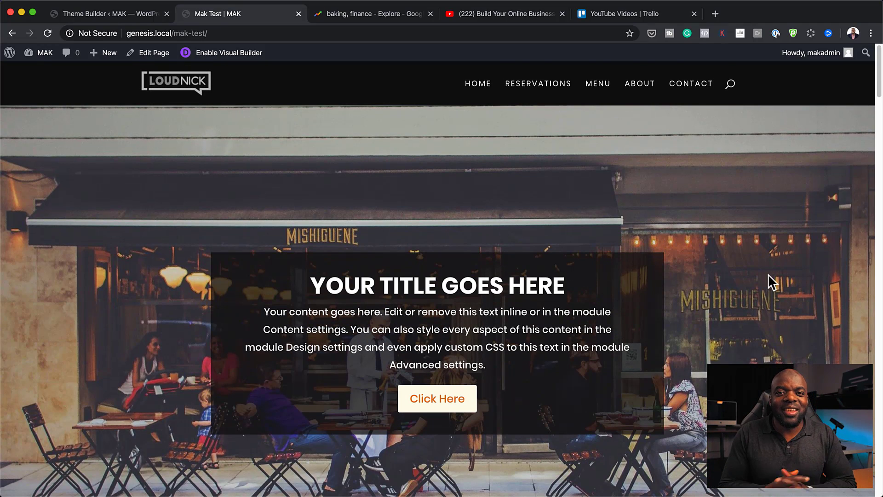